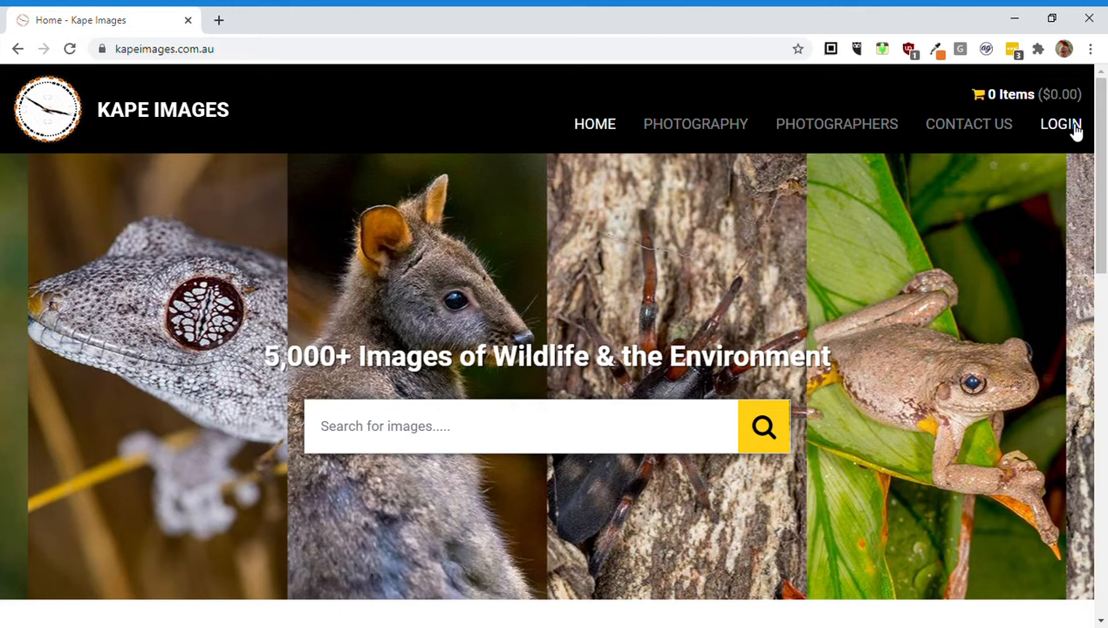
# Log in to the photographer account with the account e-mail and password
pyautogui.click(1074, 128)
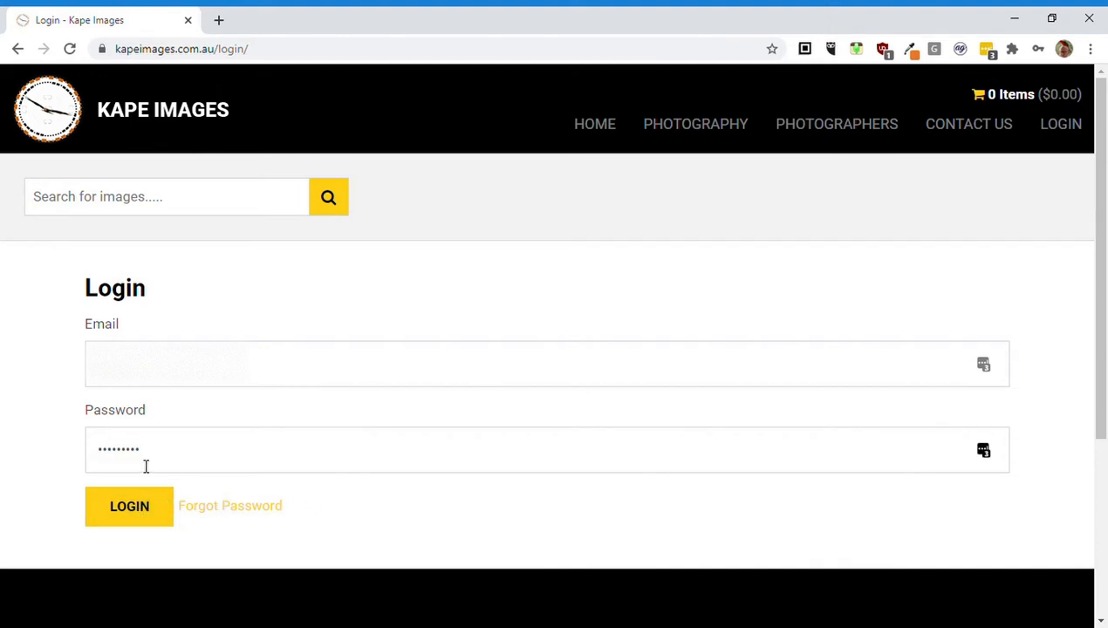
pyautogui.click(129, 507)
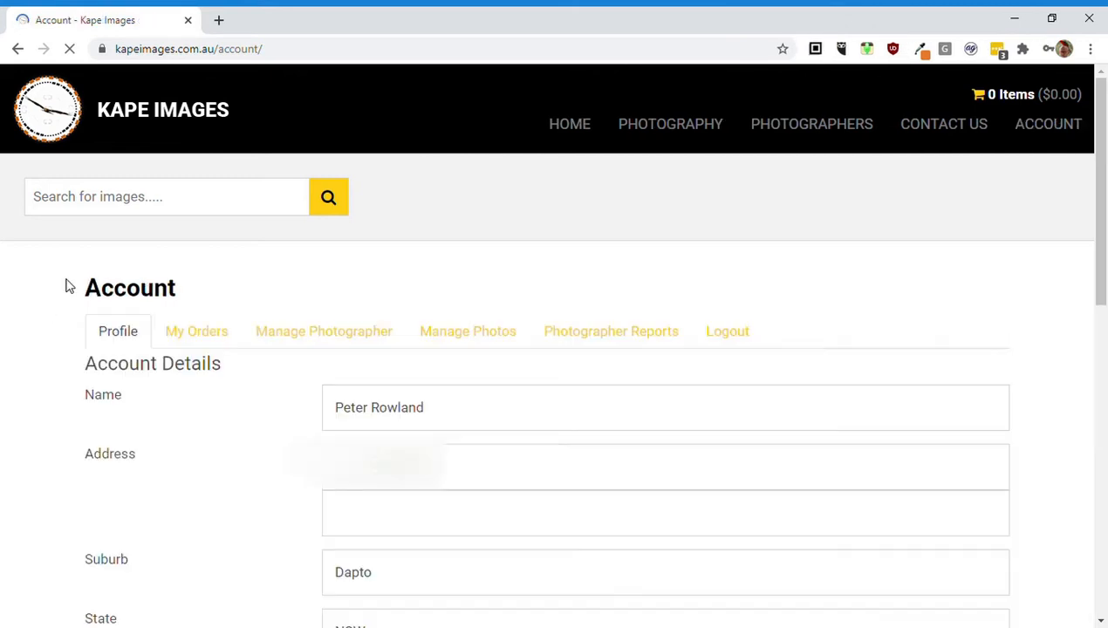
# Look through the account's profile details and reveal the fields for updating the password
pyautogui.scroll(-9, 162, 329)
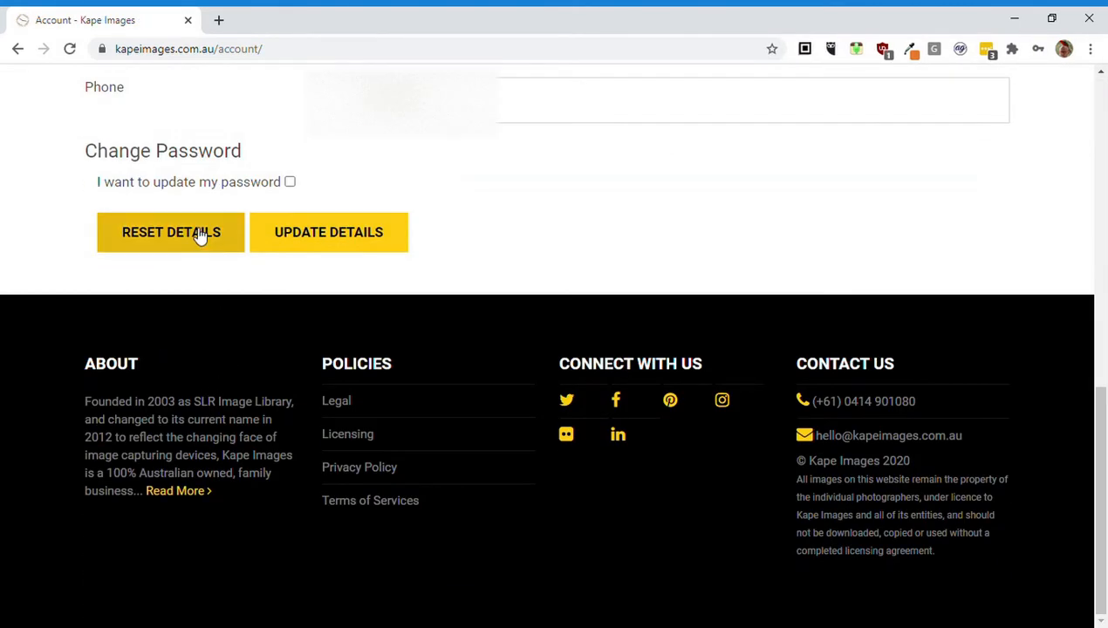
pyautogui.click(290, 182)
pyautogui.scroll(-2, 335, 216)
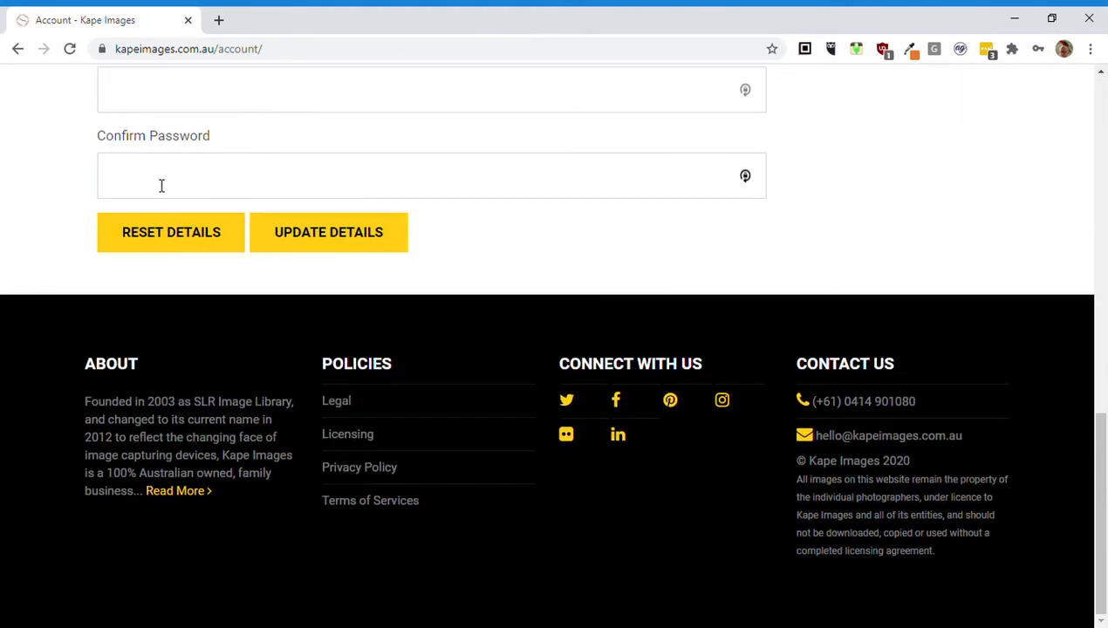
pyautogui.scroll(1, 160, 191)
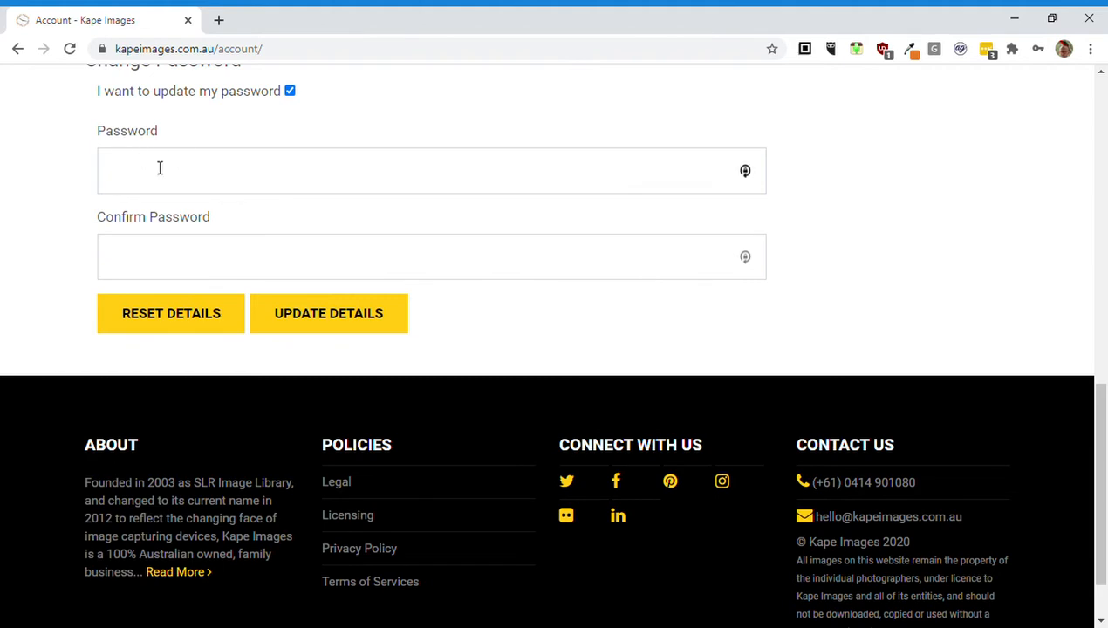
pyautogui.scroll(5, 245, 192)
pyautogui.scroll(5, 247, 180)
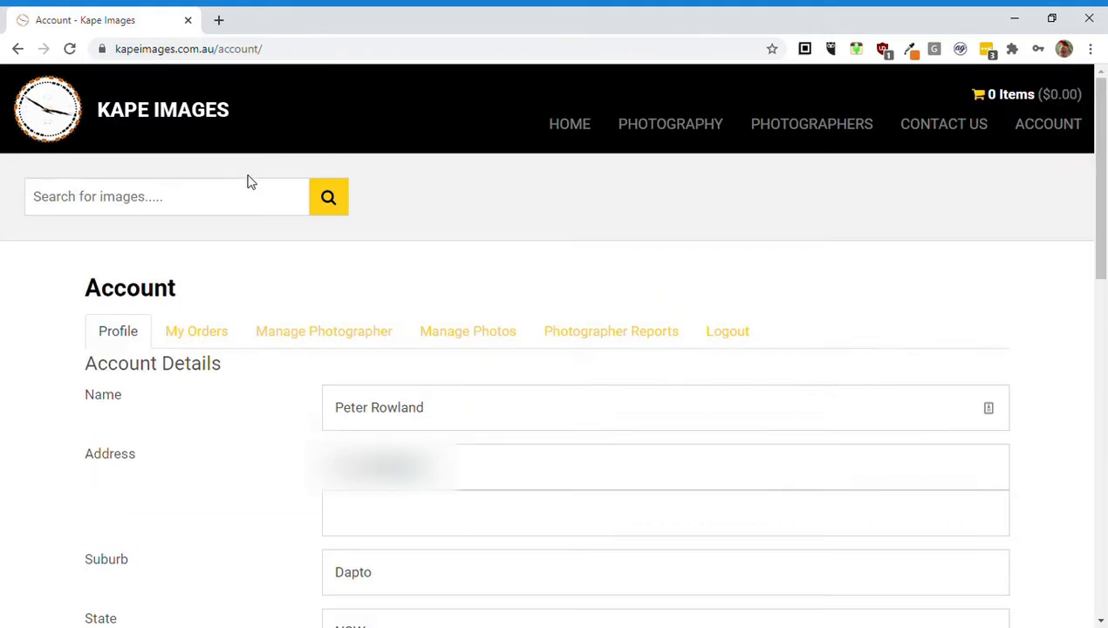
# View the account's order history and look over the photographer's name, bio and PayPal ID settings
pyautogui.click(220, 334)
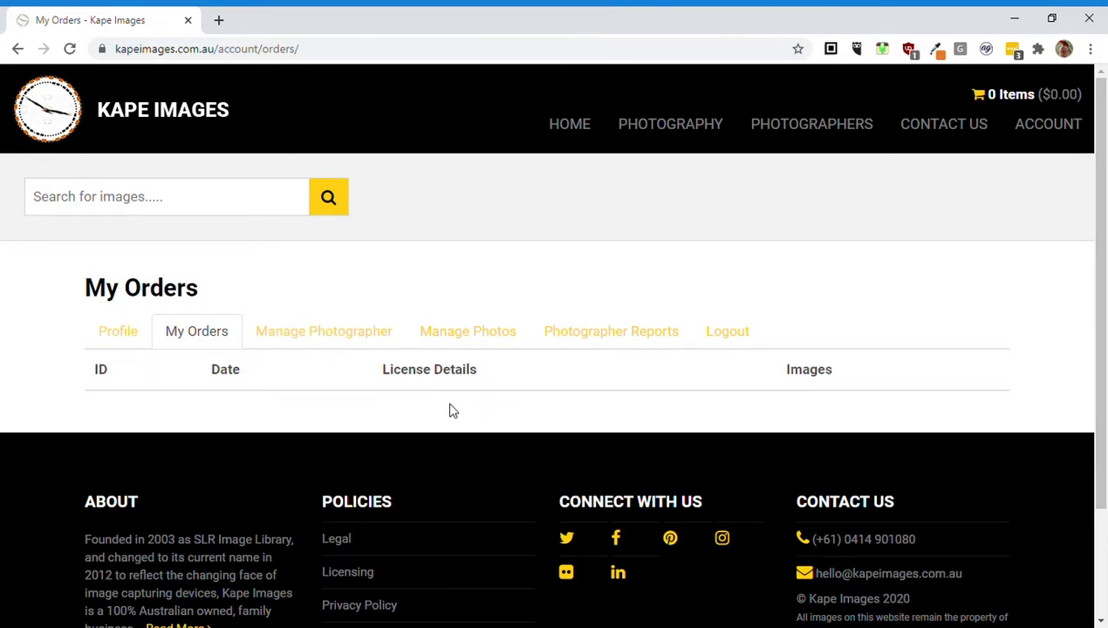
pyautogui.click(317, 339)
pyautogui.scroll(-4, 319, 338)
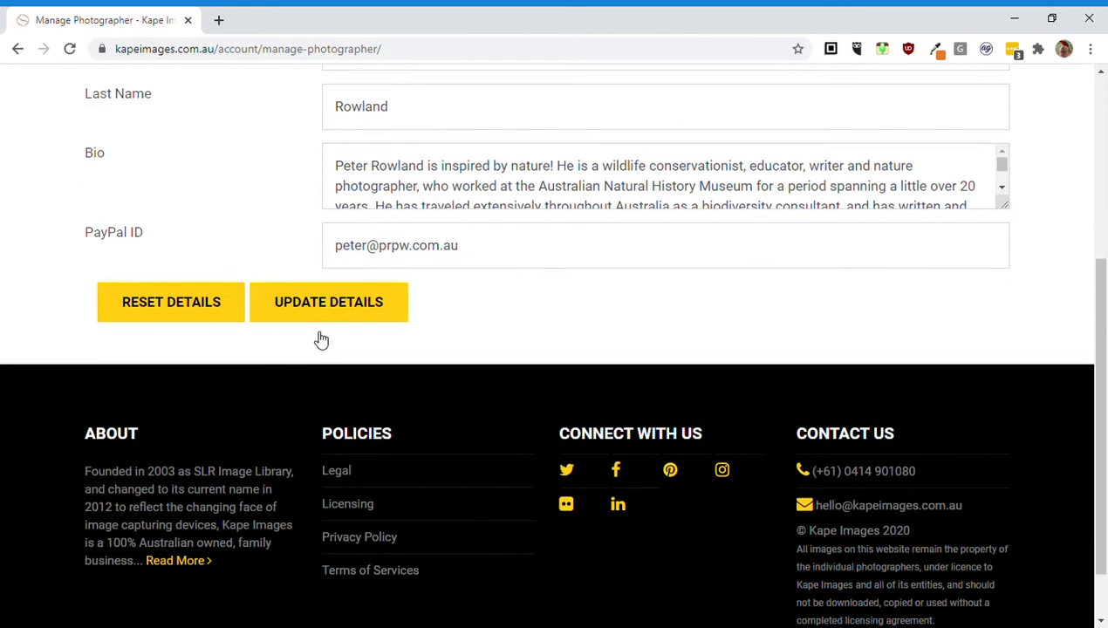
pyautogui.scroll(2, 320, 338)
pyautogui.scroll(2, 366, 338)
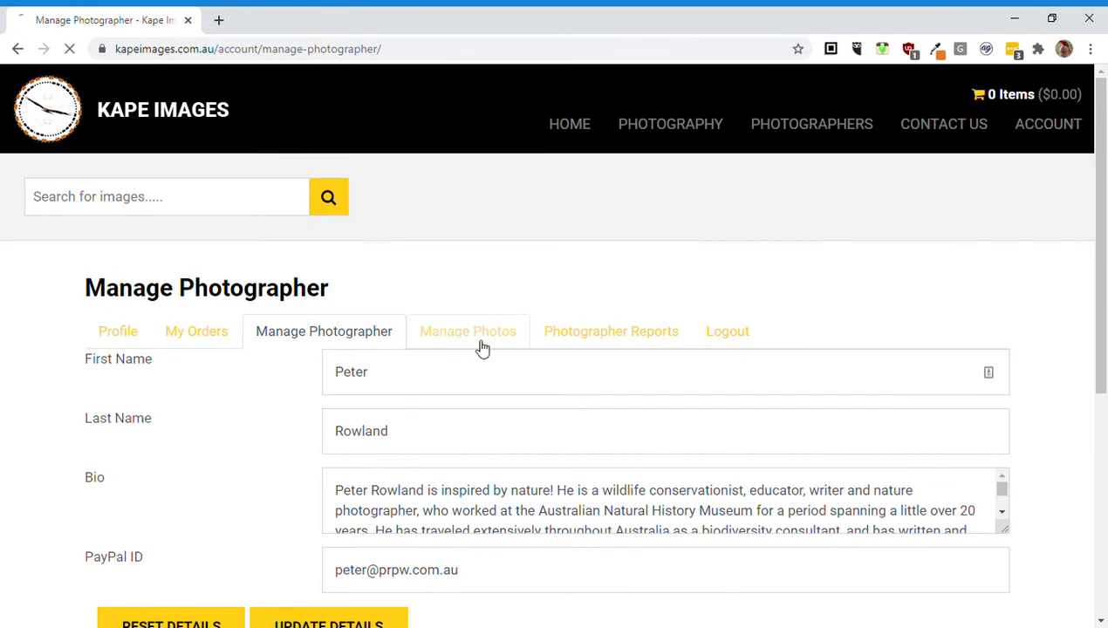
# Browse the list of uploaded photos with their sizes and categories, and view the photographer reports
pyautogui.scroll(-3, 480, 409)
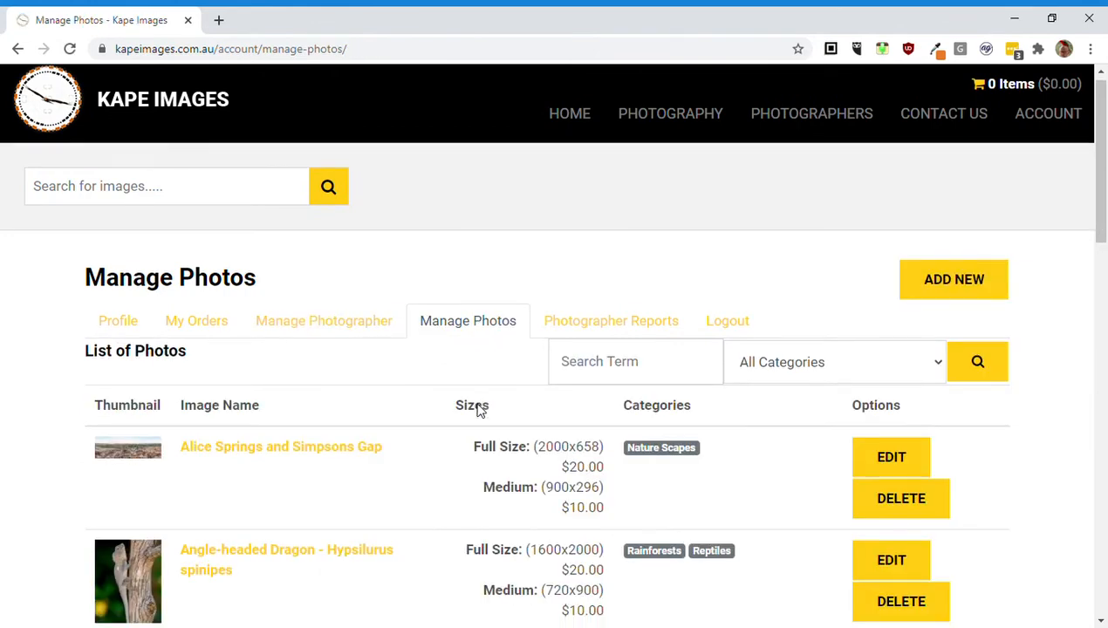
pyautogui.scroll(-1, 367, 426)
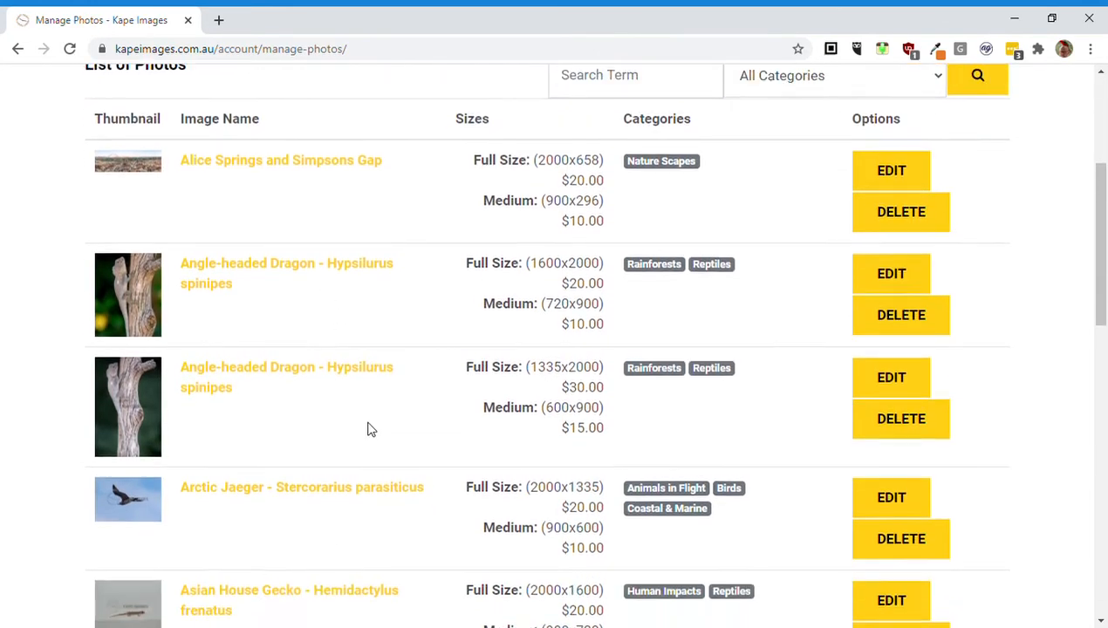
pyautogui.scroll(3, 436, 437)
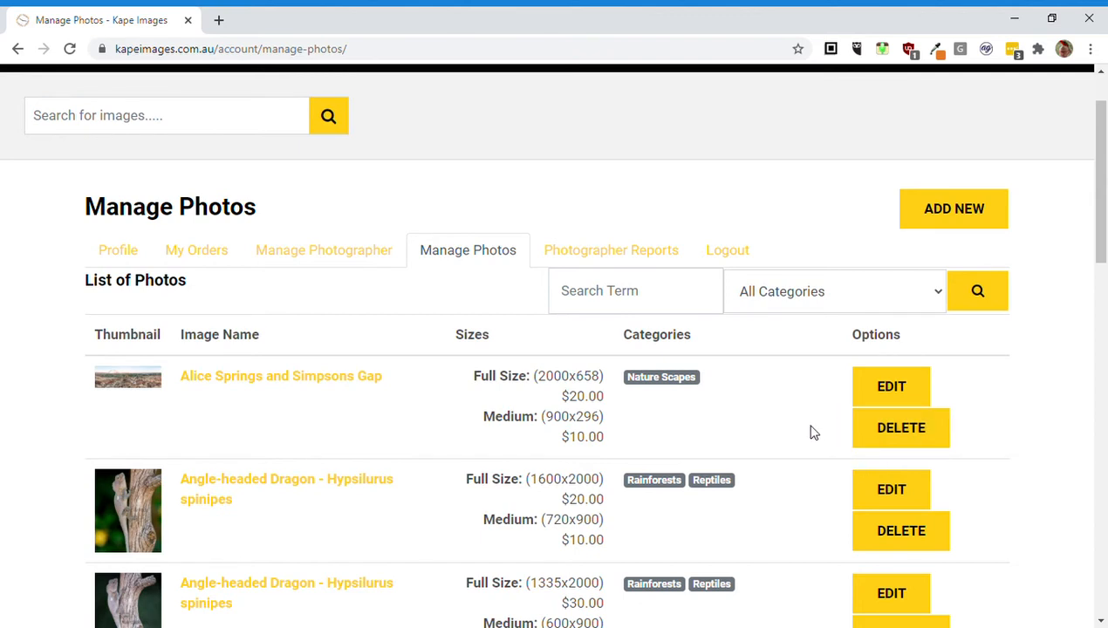
pyautogui.click(601, 260)
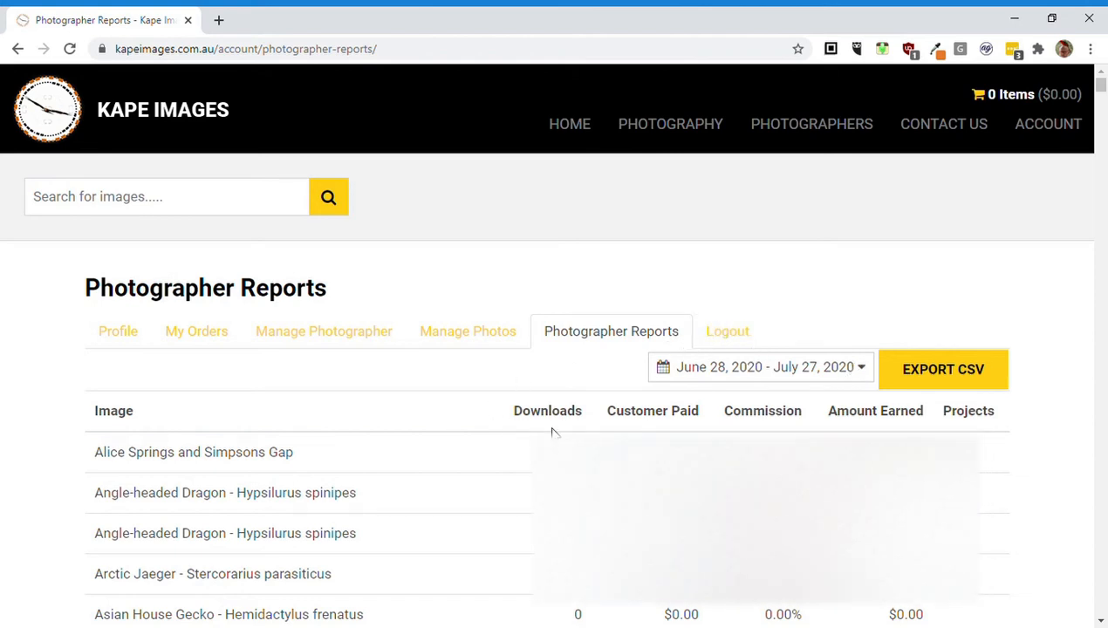
# Start a new photo entry and choose the image file KI_091010_13_09495.jpg for upload
pyautogui.click(462, 343)
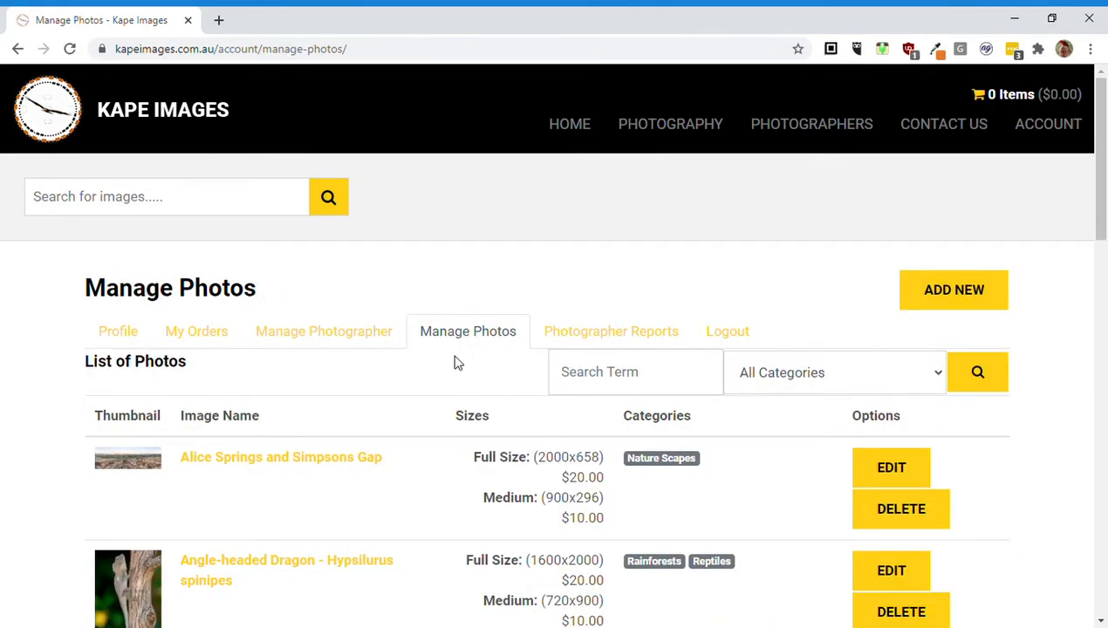
pyautogui.click(967, 295)
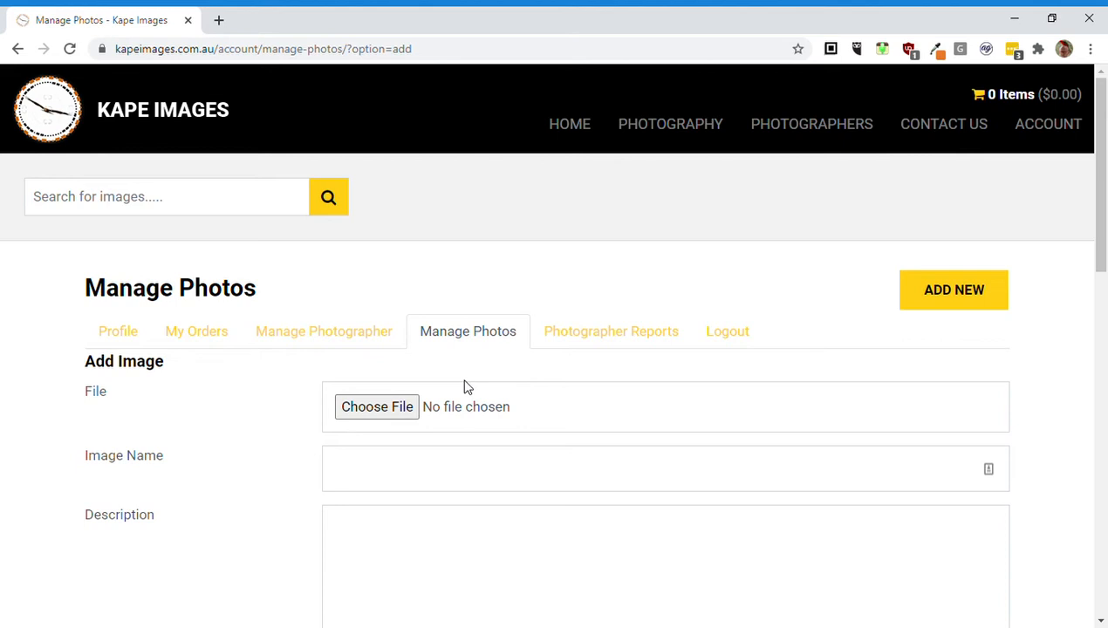
pyautogui.click(391, 410)
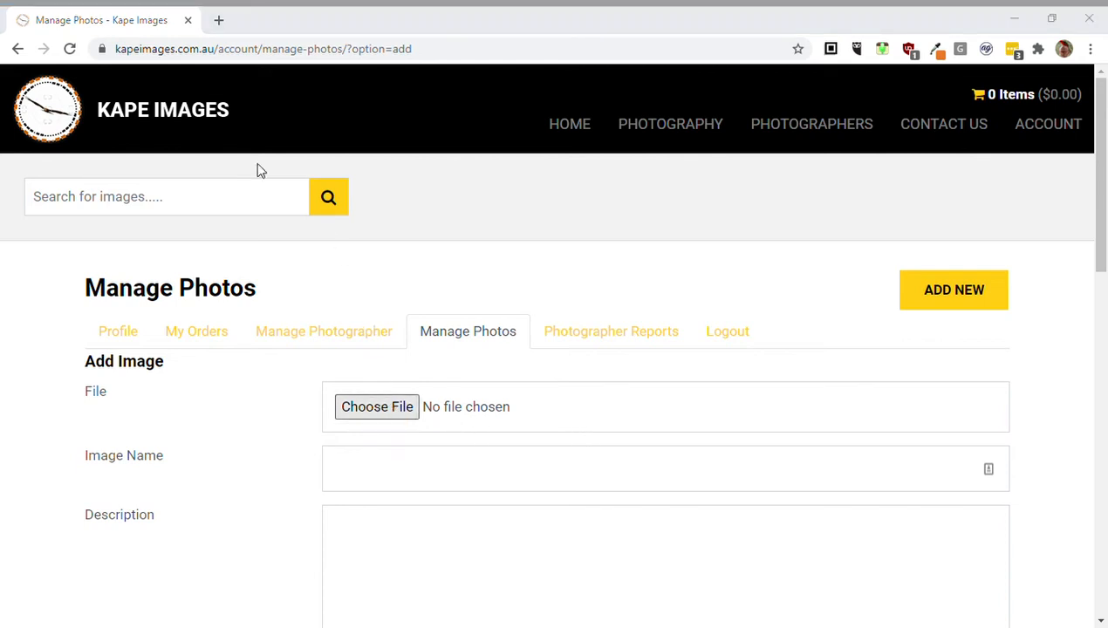
pyautogui.click(579, 492)
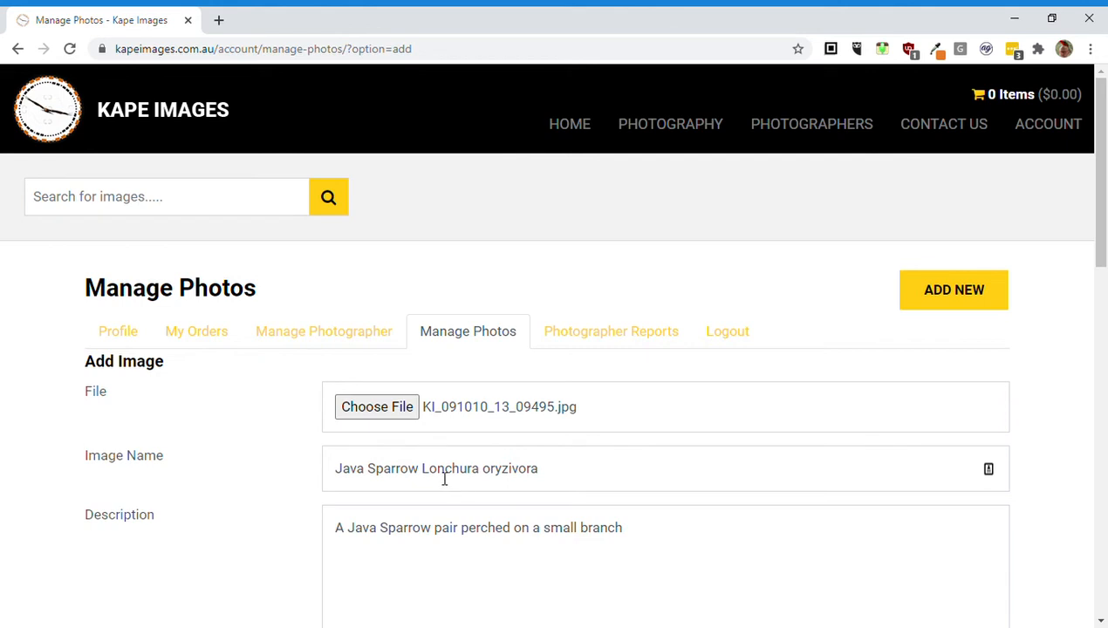
# Put the scientific name in parentheses so the image name reads "Java Sparrow (Lonchura oryzivora)"
pyautogui.scroll(-2, 489, 467)
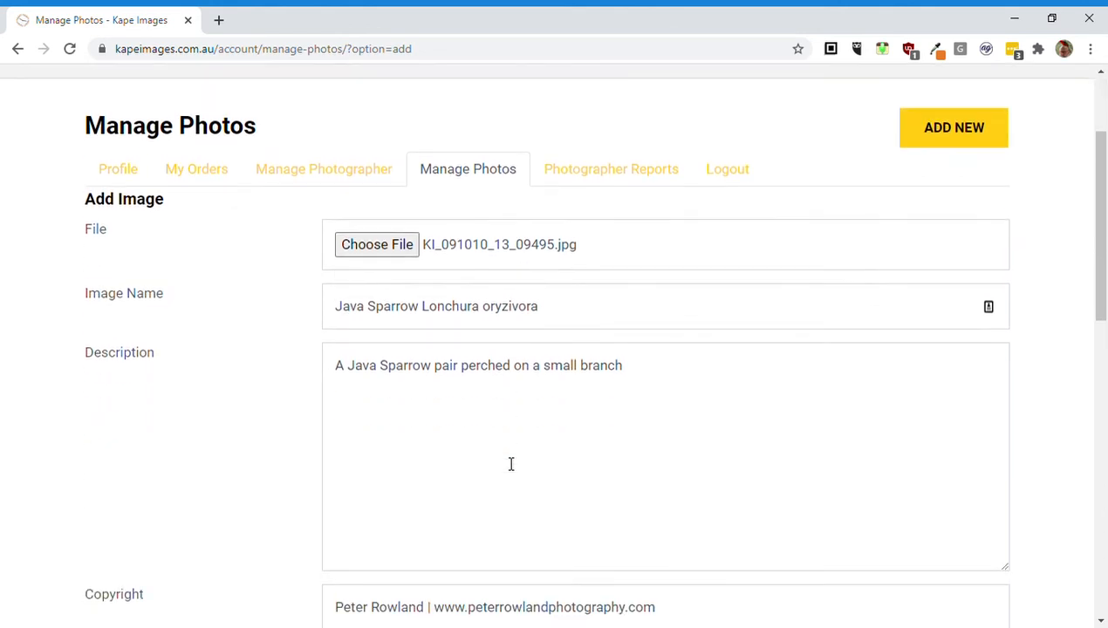
pyautogui.click(429, 316)
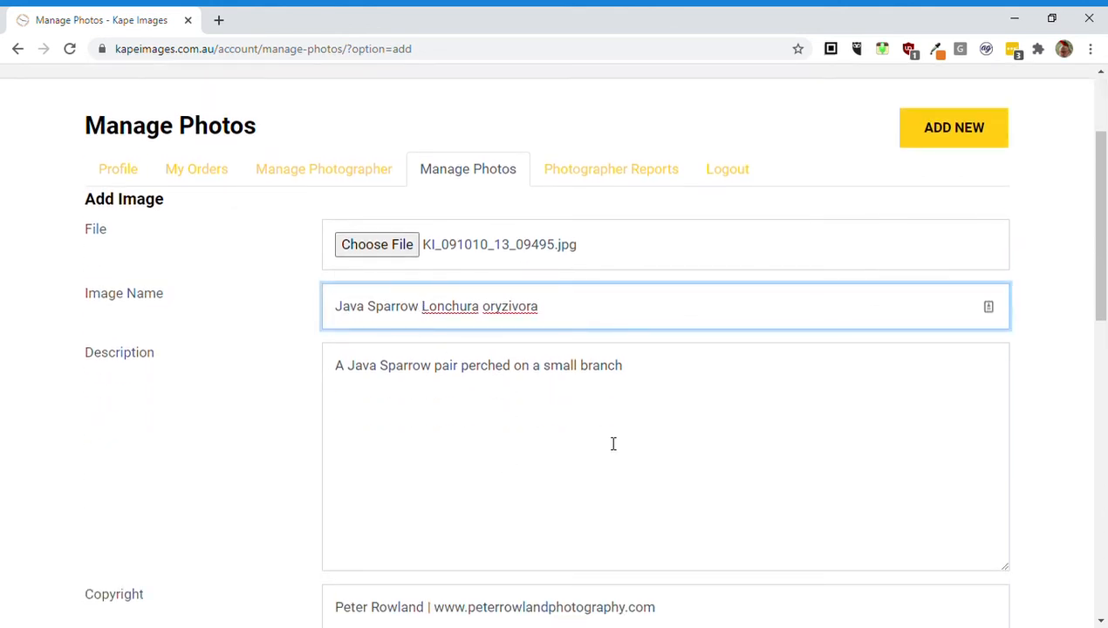
pyautogui.write('(')
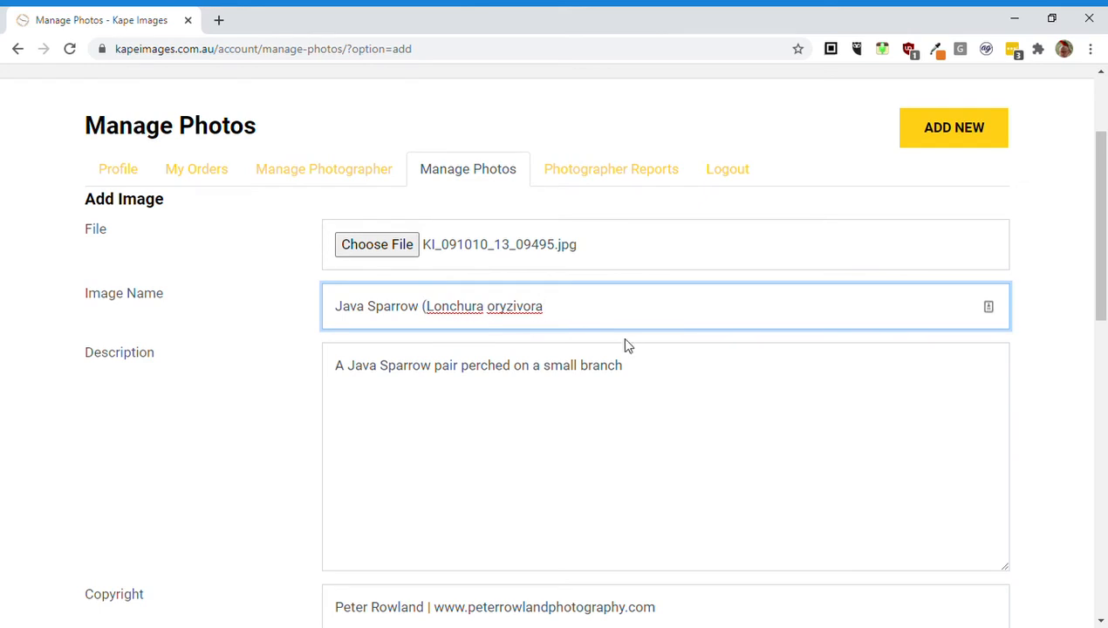
pyautogui.write(')')
pyautogui.scroll(-2, 650, 388)
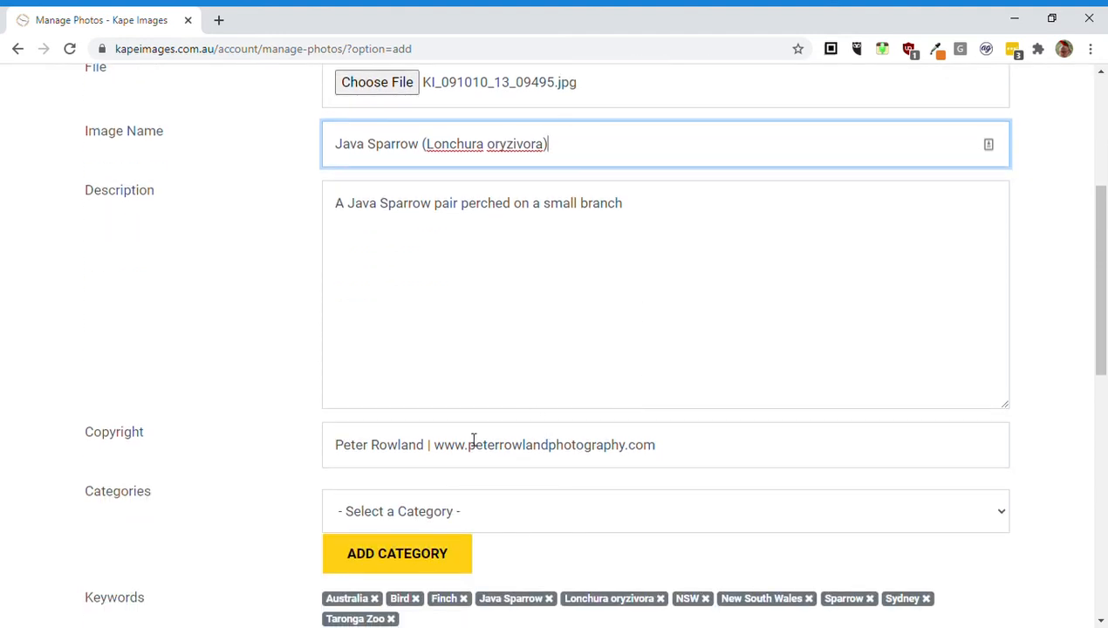
pyautogui.moveTo(471, 454); pyautogui.dragTo(687, 474)
pyautogui.write('pr')
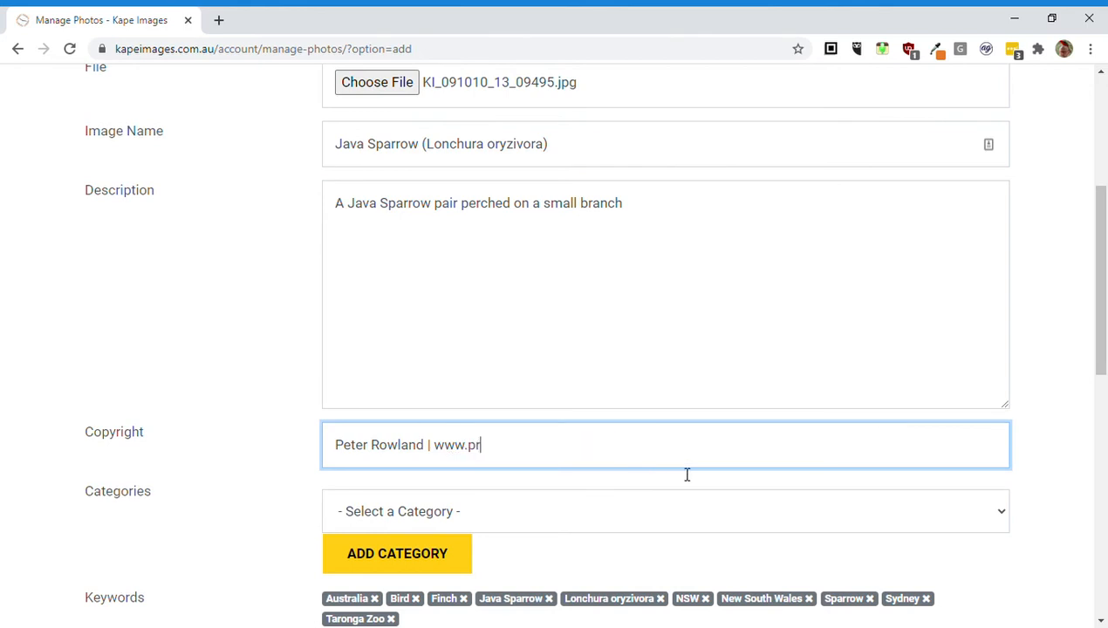
pyautogui.write('pw.com.au')
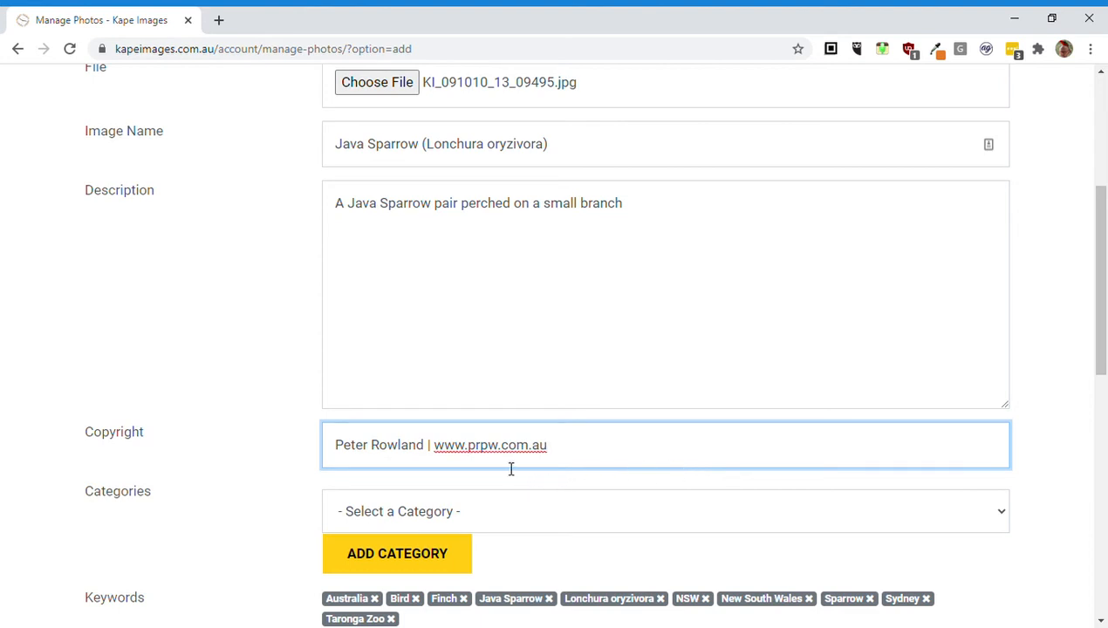
# Assign the image to the categories "Birds" and "Captivity, Zoos & Parks"
pyautogui.scroll(-1, 512, 449)
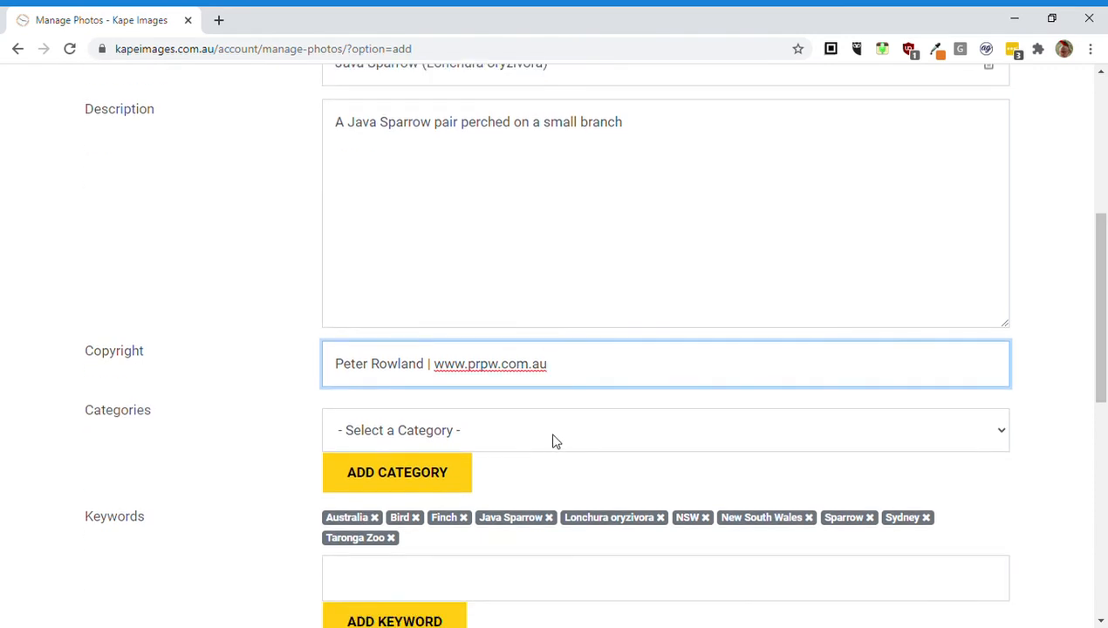
pyautogui.scroll(-1, 397, 383)
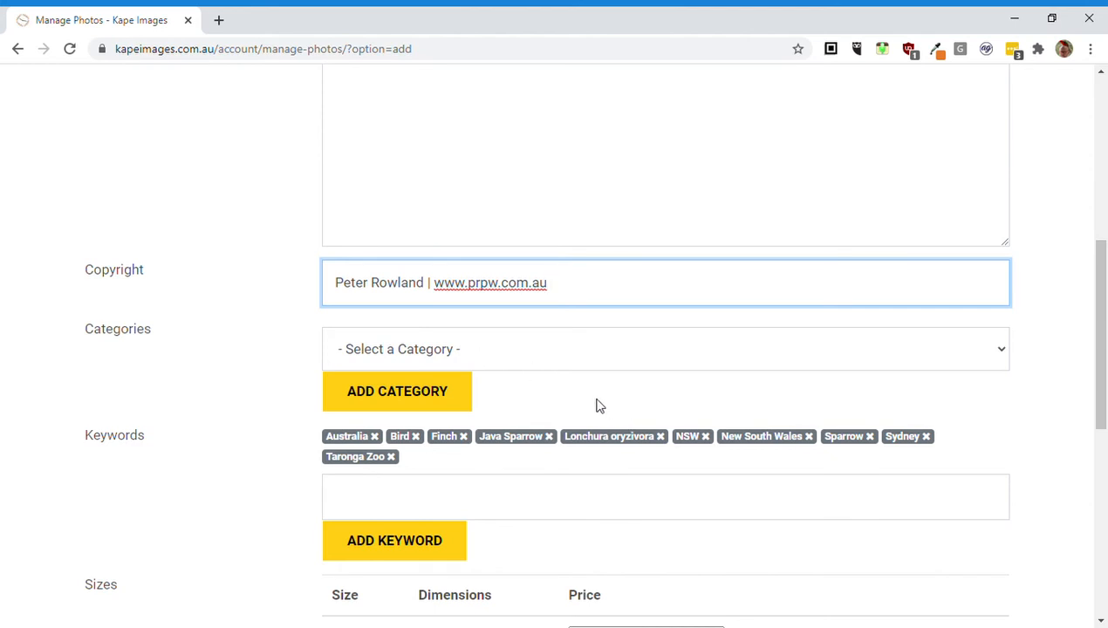
pyautogui.click(1004, 361)
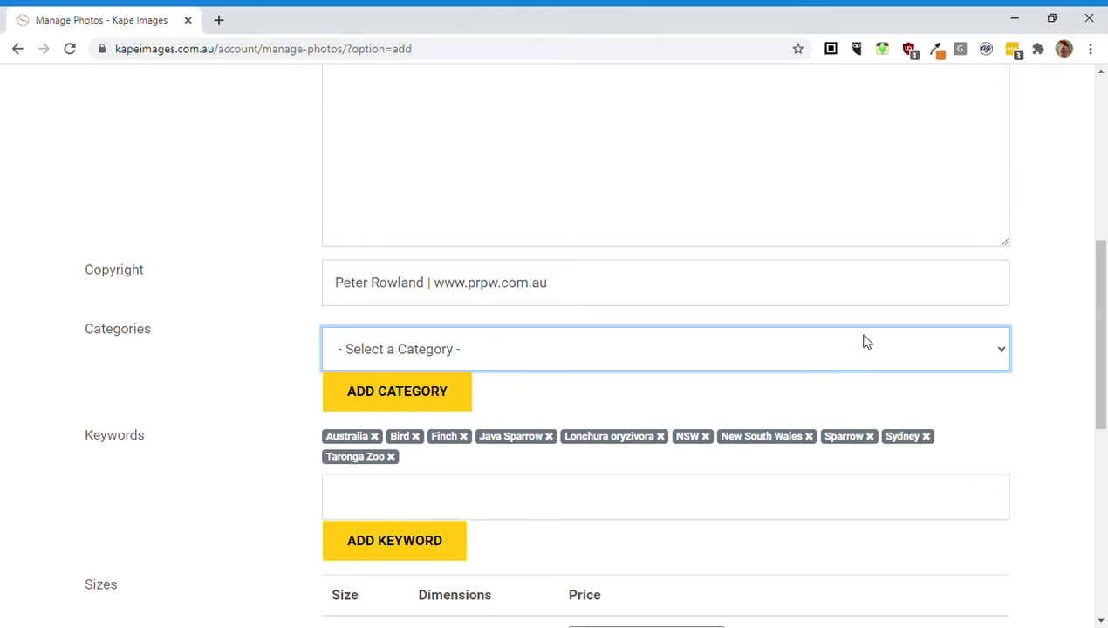
pyautogui.press('b')
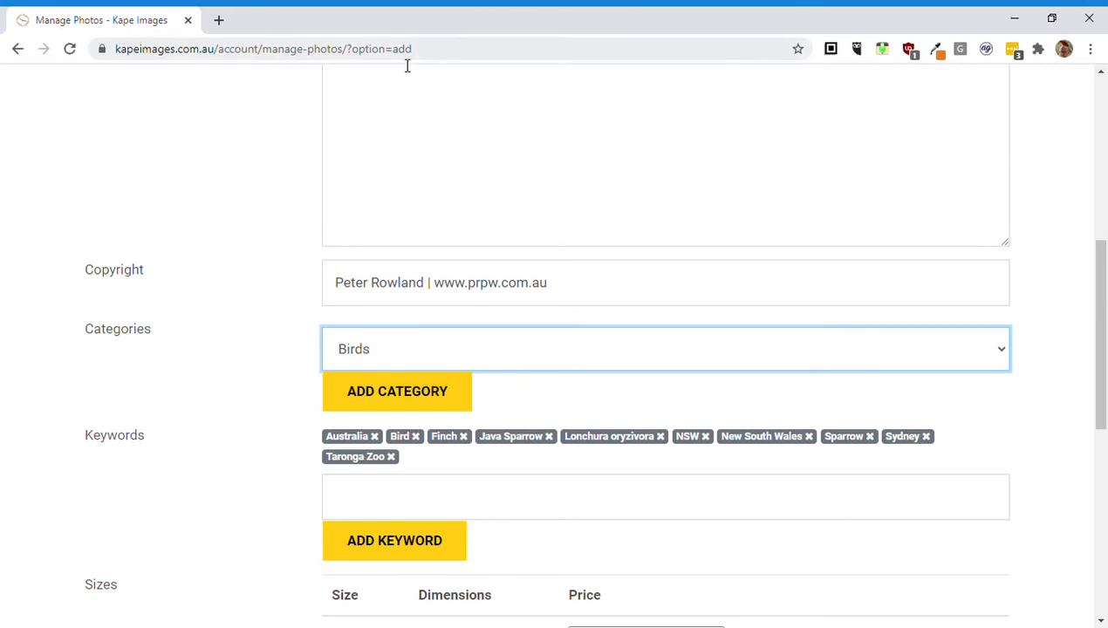
pyautogui.click(406, 391)
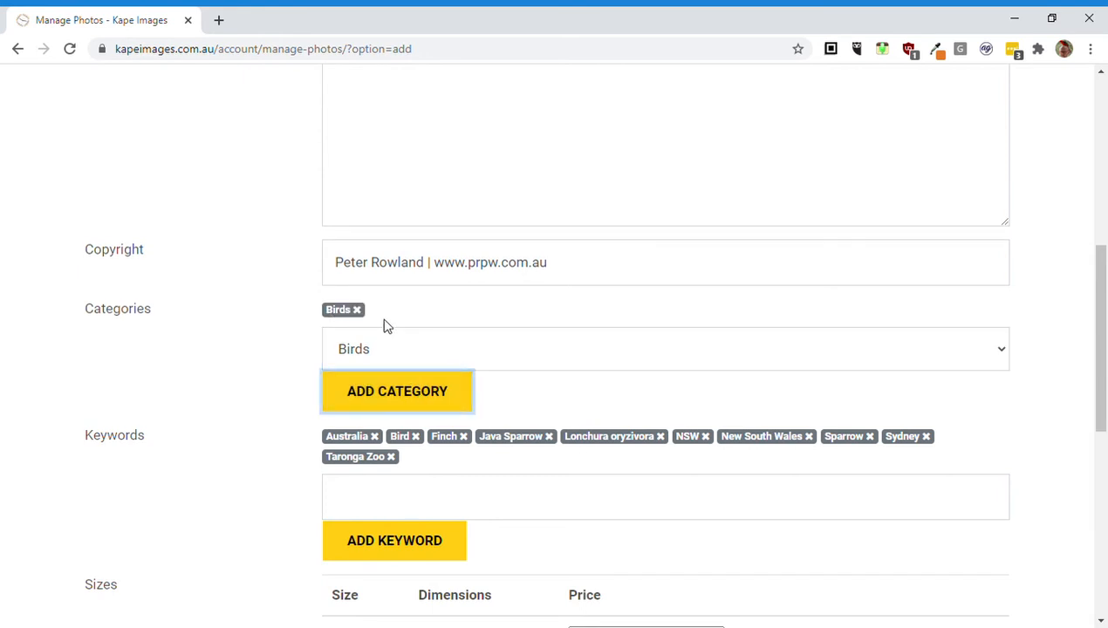
pyautogui.click(345, 350)
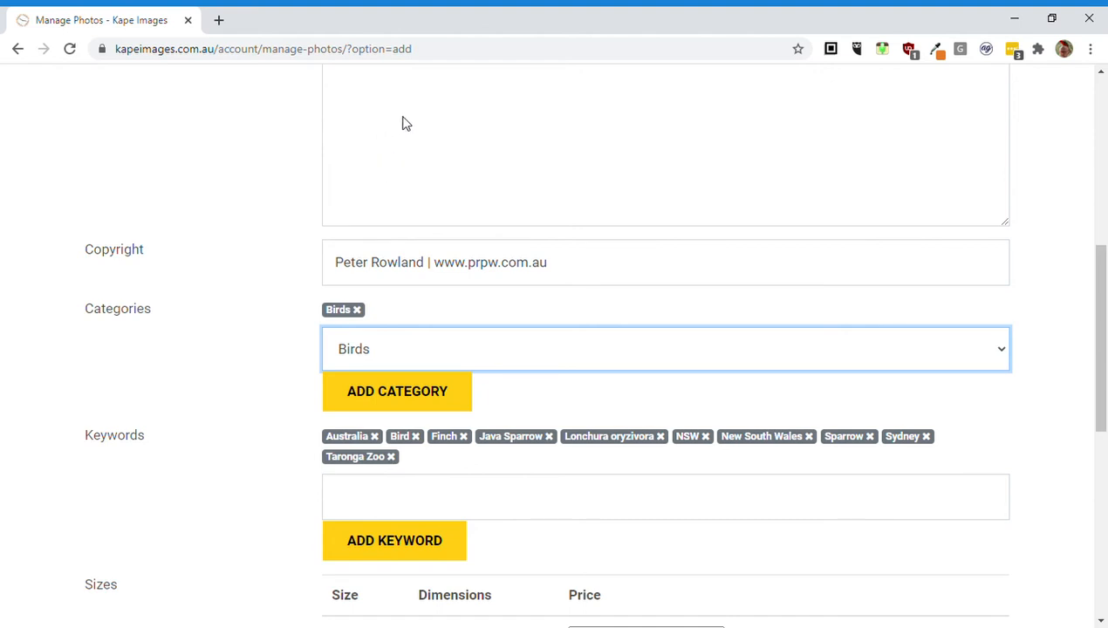
pyautogui.press('Down')
pyautogui.click(441, 384)
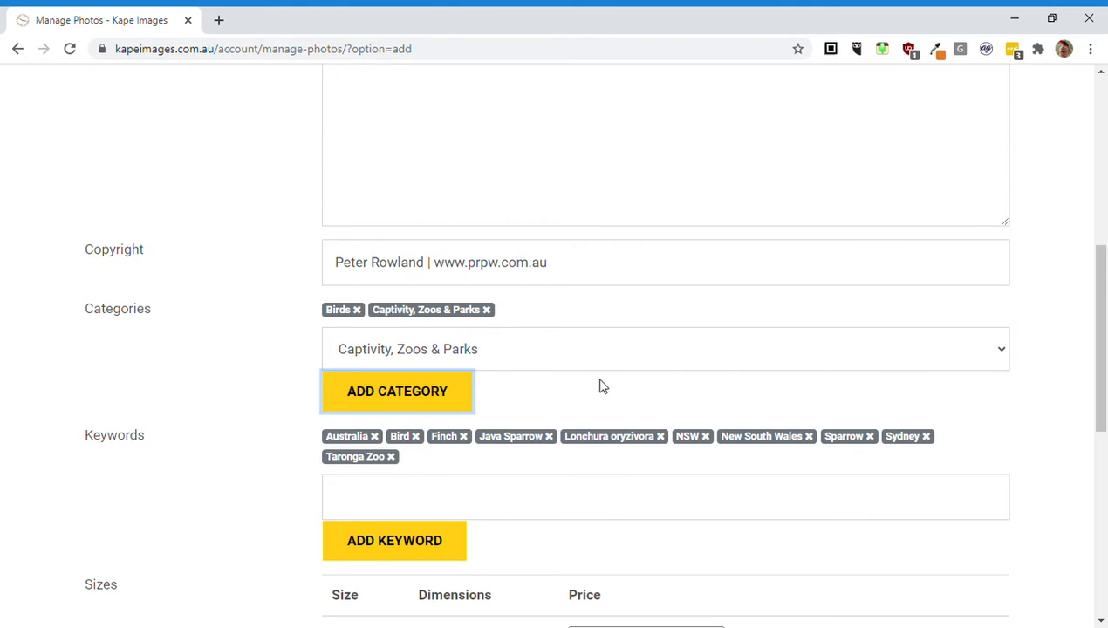
pyautogui.click(997, 358)
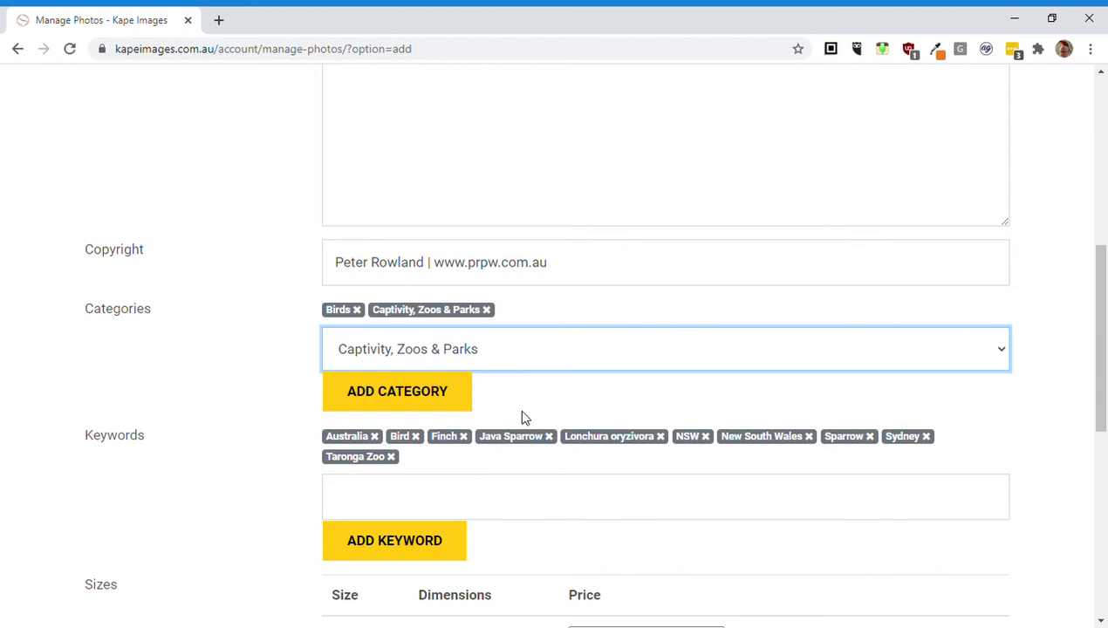
pyautogui.click(558, 405)
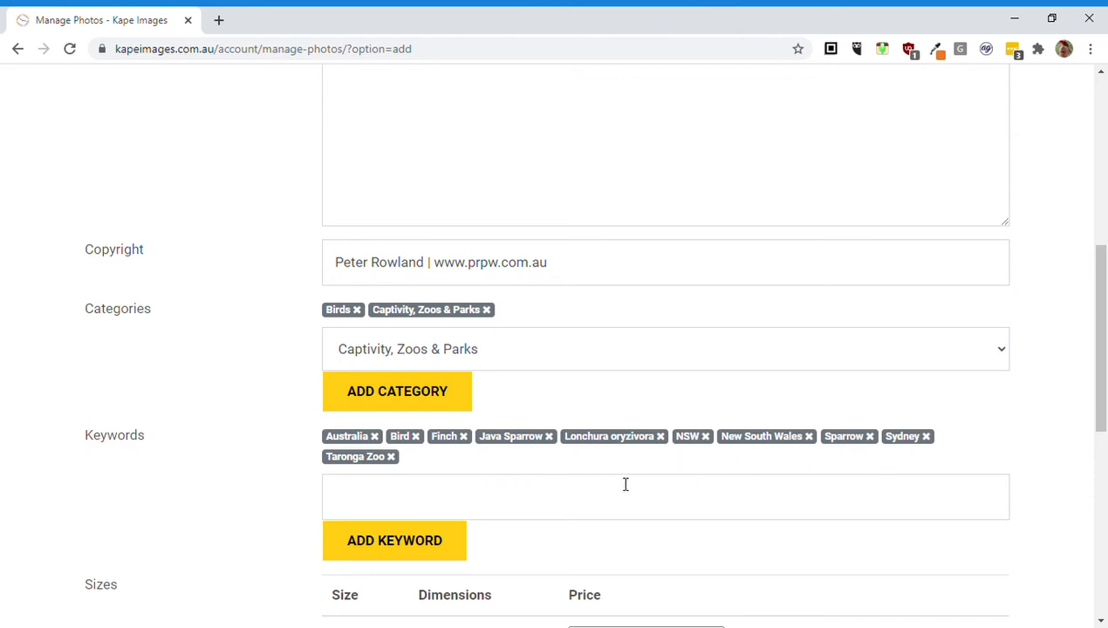
# Add the keyword "Pair" to the image's keywords
pyautogui.click(561, 512)
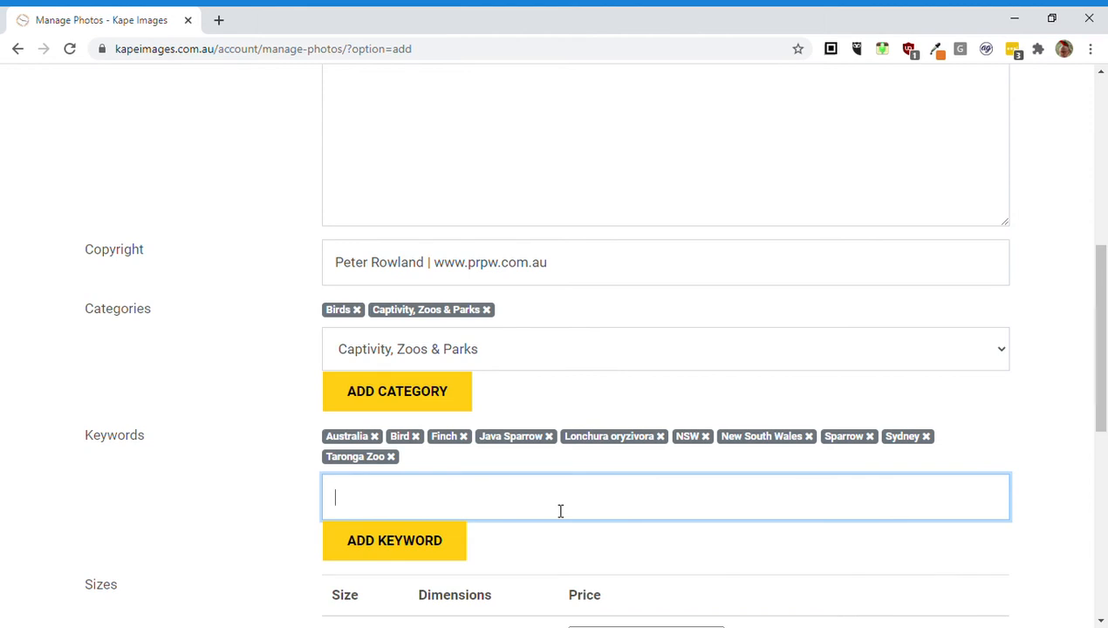
pyautogui.write('Pair')
pyautogui.click(419, 552)
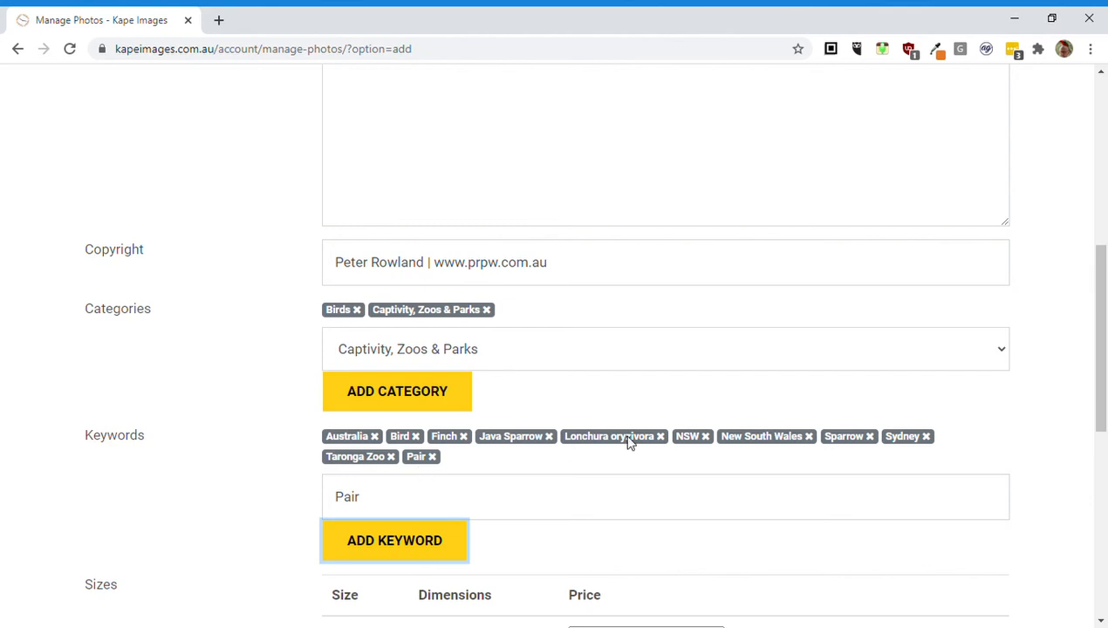
pyautogui.scroll(-3, 628, 444)
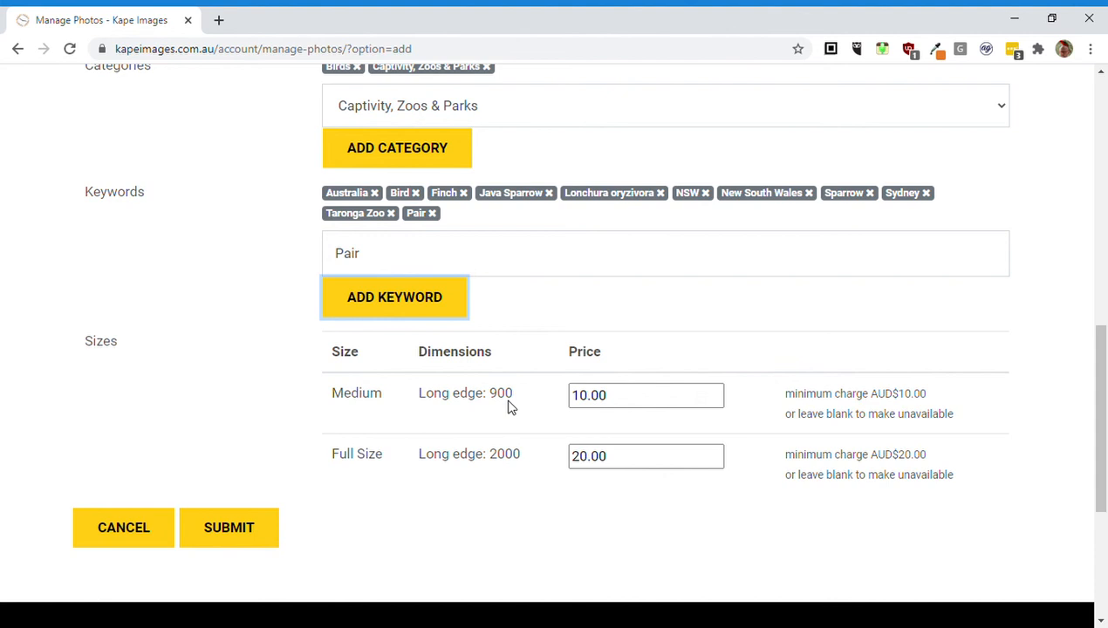
# Set the Medium size price to 15 and the Full Size price to 30
pyautogui.click(617, 408)
pyautogui.moveTo(622, 398); pyautogui.dragTo(562, 396)
pyautogui.press('Right')
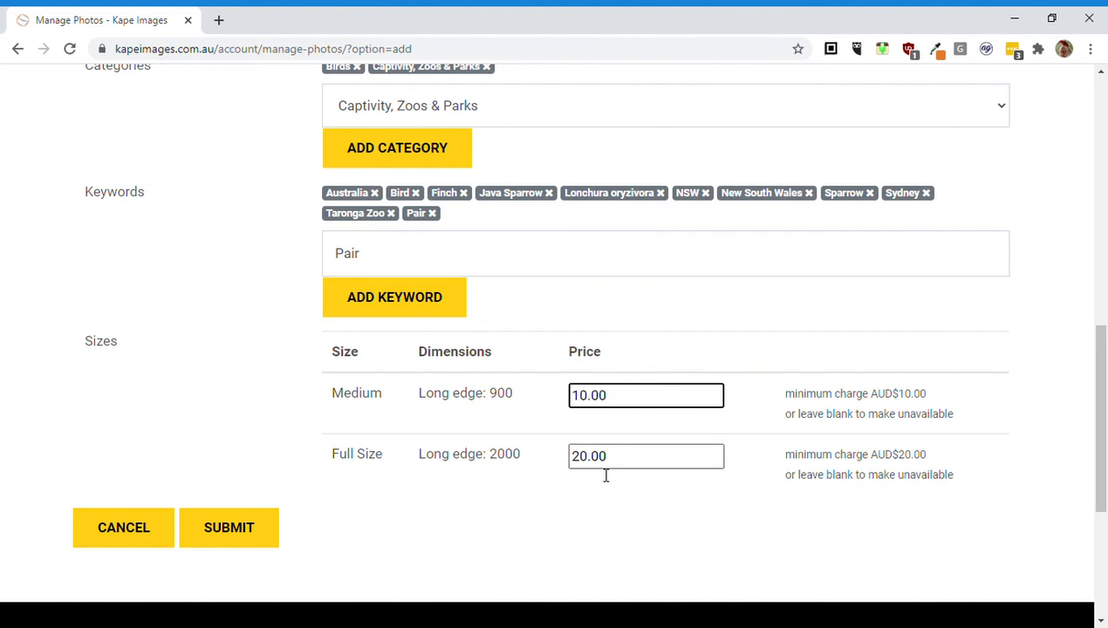
pyautogui.press('BackSpace')
pyautogui.press('BackSpace')
pyautogui.press('BackSpace')
pyautogui.press('BackSpace')
pyautogui.press('Left')
pyautogui.press('Delete')
pyautogui.write('15')
pyautogui.press('Tab')
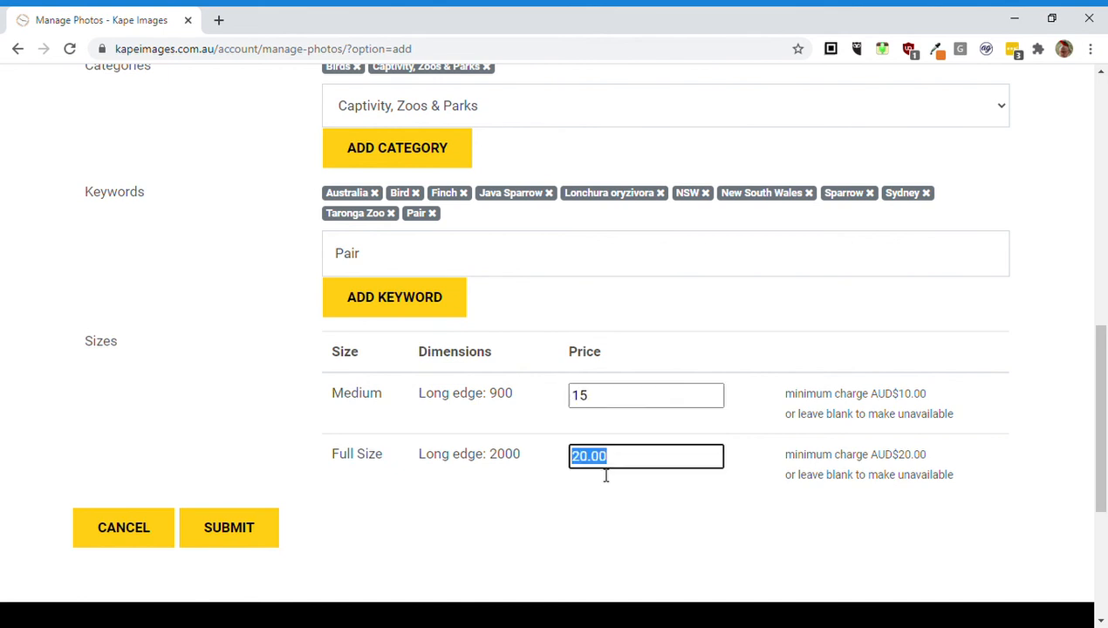
pyautogui.write('30')
pyautogui.press('Tab')
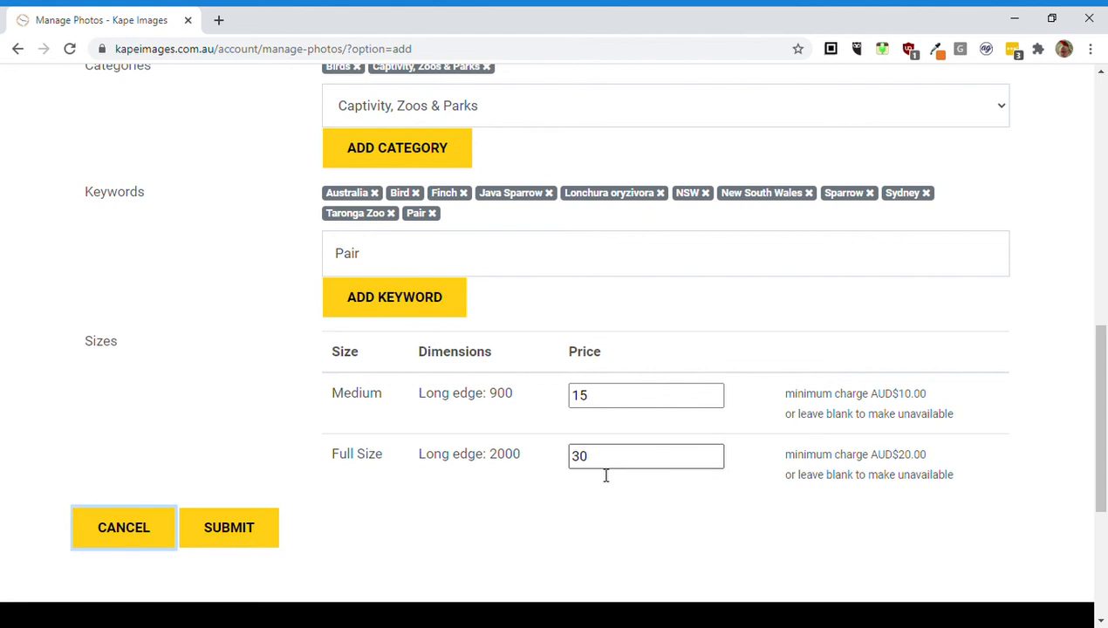
# Set the Medium size price to 10 and the Full Size price to 20
pyautogui.doubleClick(624, 410)
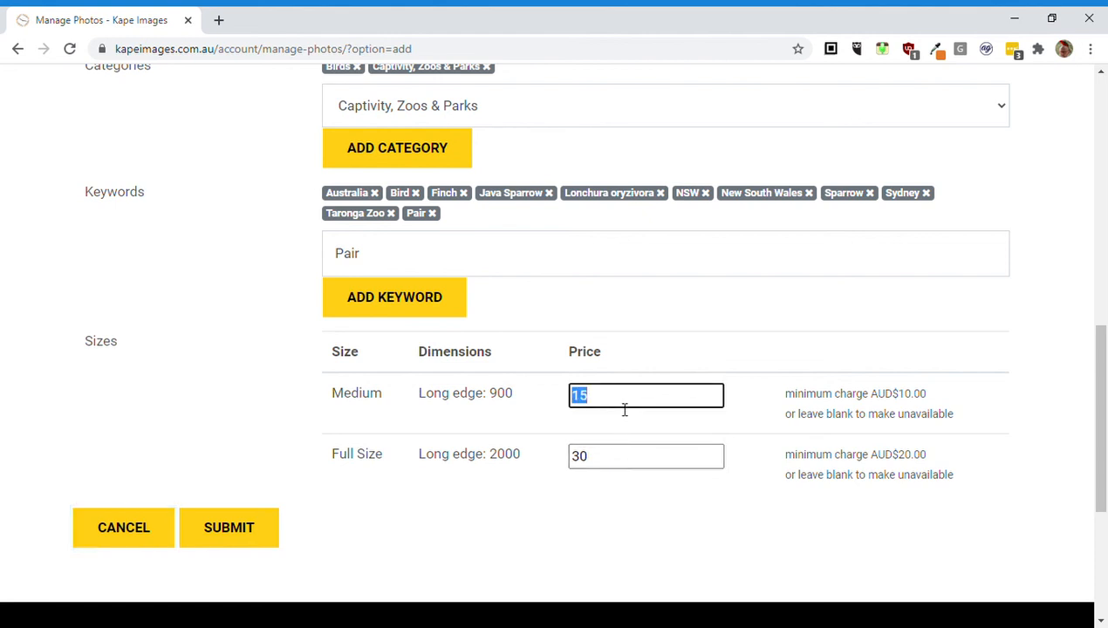
pyautogui.write('10')
pyautogui.press('Tab')
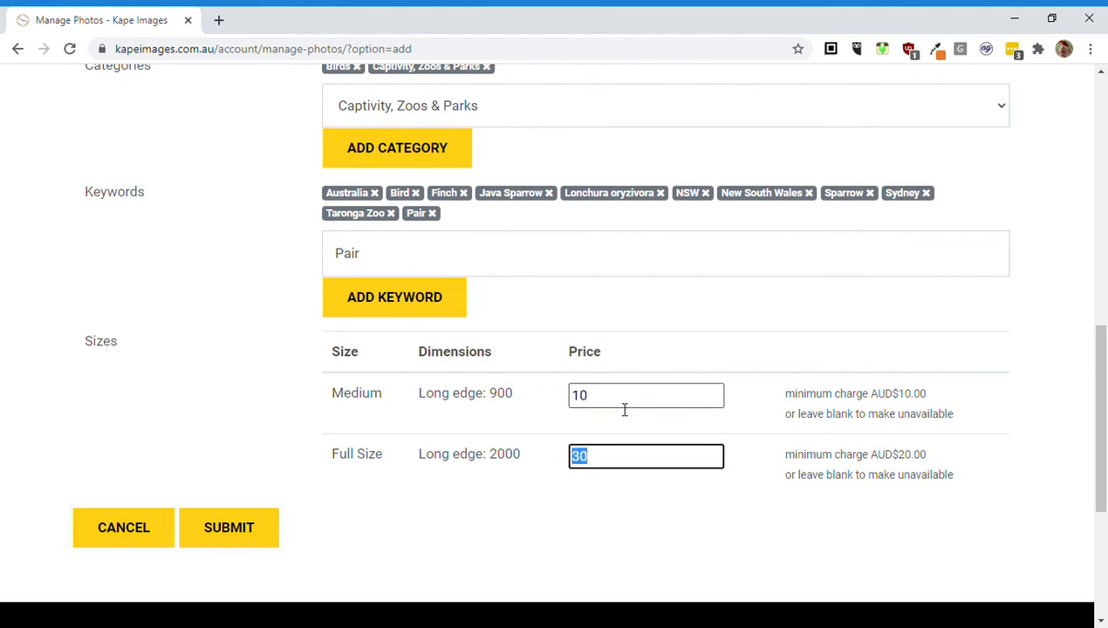
pyautogui.write('20')
pyautogui.press('Tab')
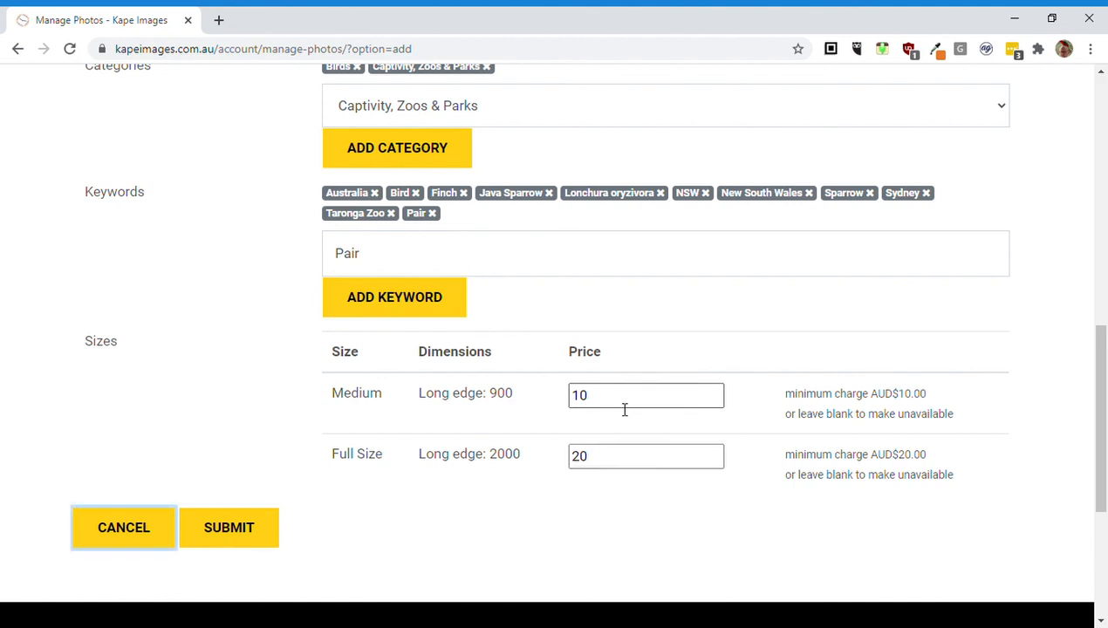
# Review the copyright, categories, keywords and prices entered for the new photo, and submit it
pyautogui.scroll(2, 495, 379)
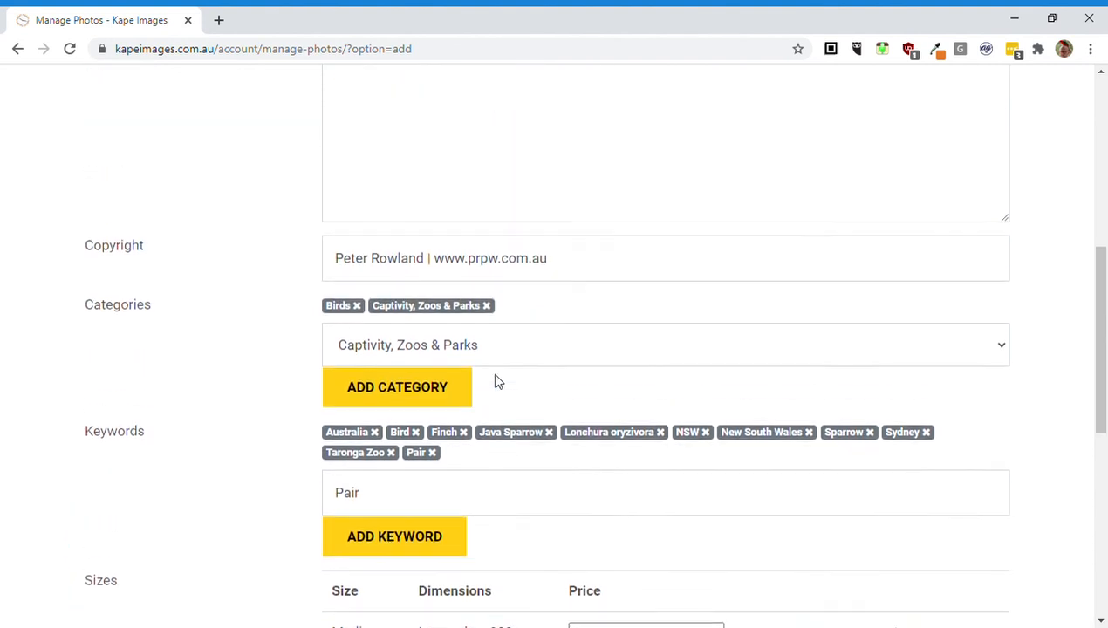
pyautogui.scroll(1, 498, 381)
pyautogui.scroll(-3, 498, 381)
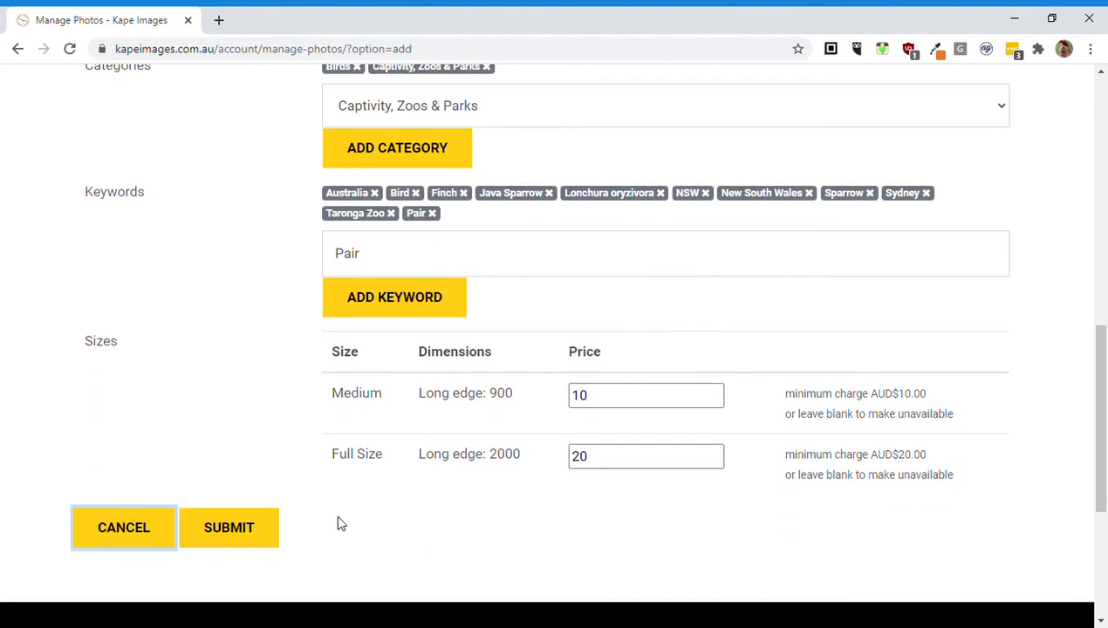
pyautogui.click(247, 528)
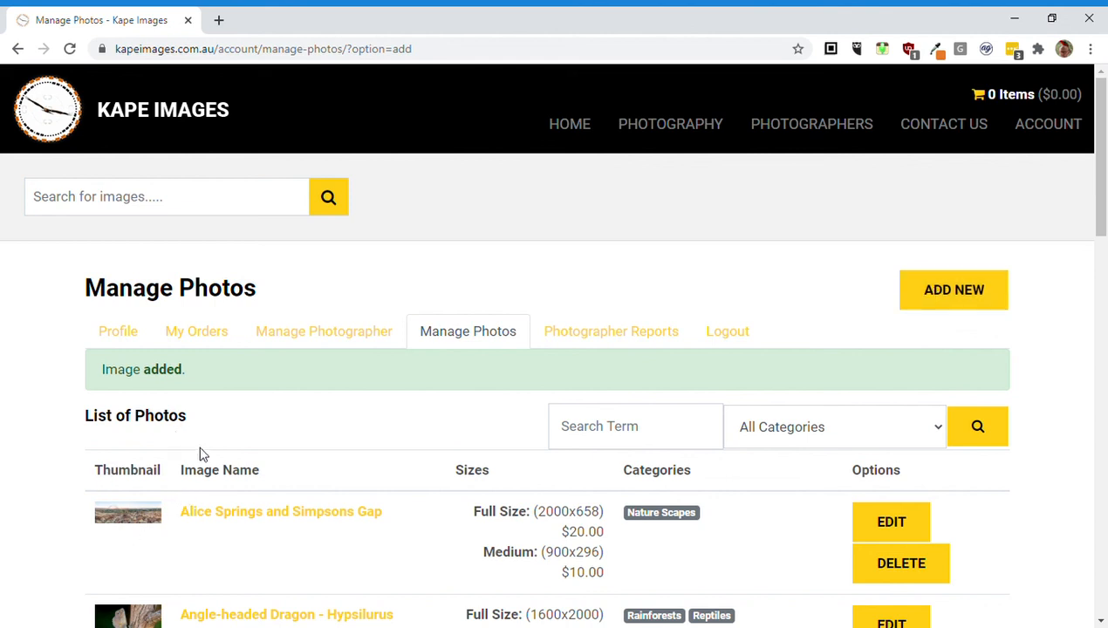
# Open the account holder's public page from the site's list of photographers
pyautogui.click(853, 142)
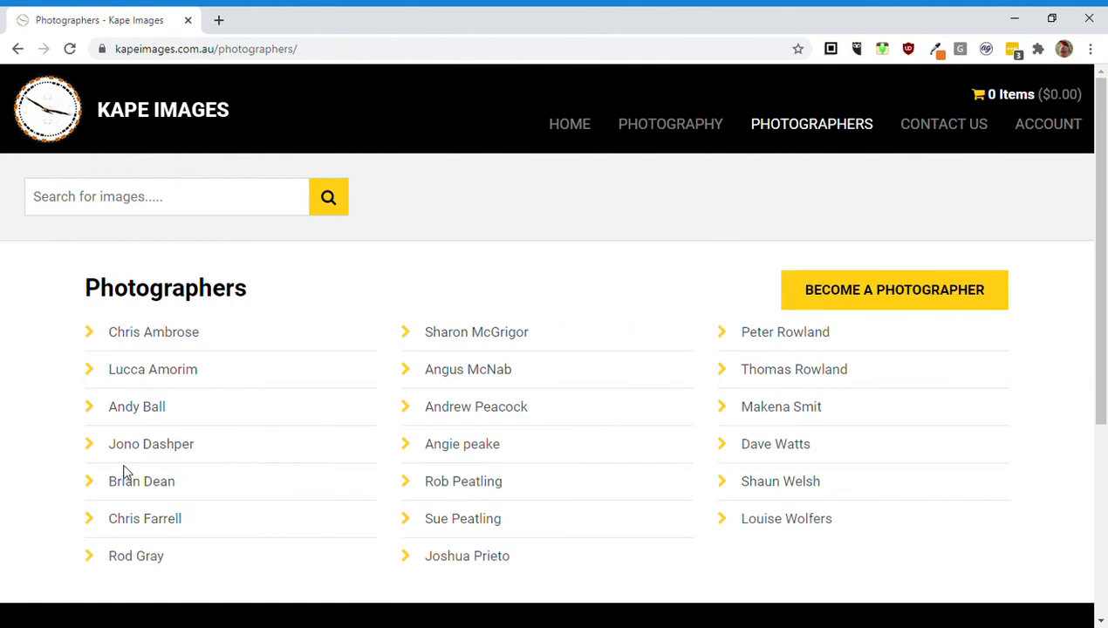
pyautogui.click(774, 331)
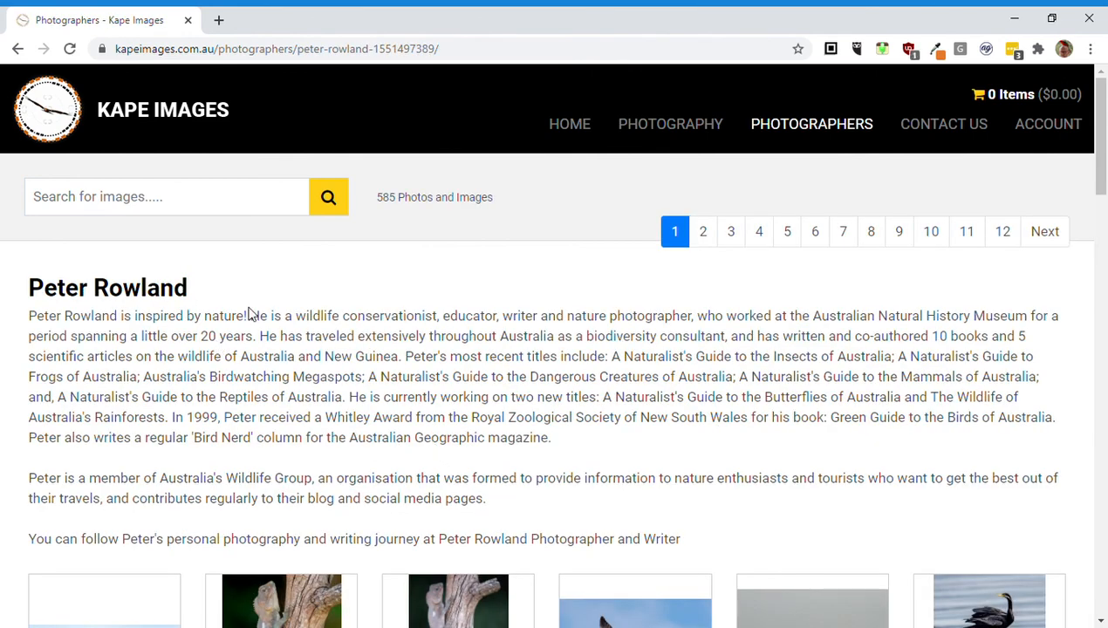
# Search the site's images for "java sparrow" and look through the results for the newly added photo
pyautogui.click(143, 217)
pyautogui.write('java')
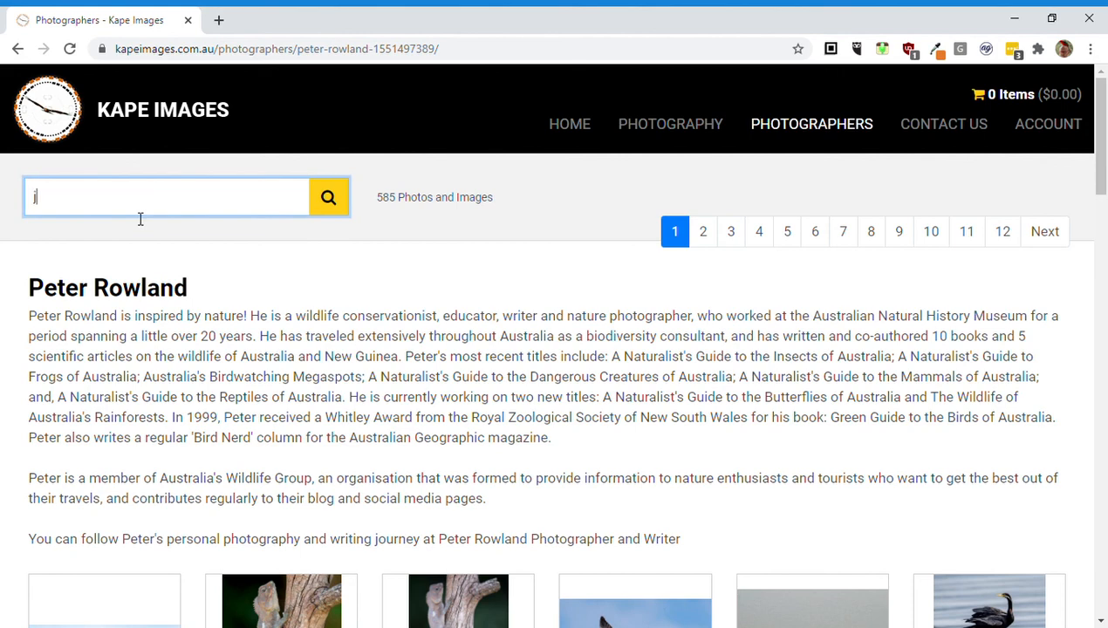
pyautogui.write(' sparrow')
pyautogui.press('Return')
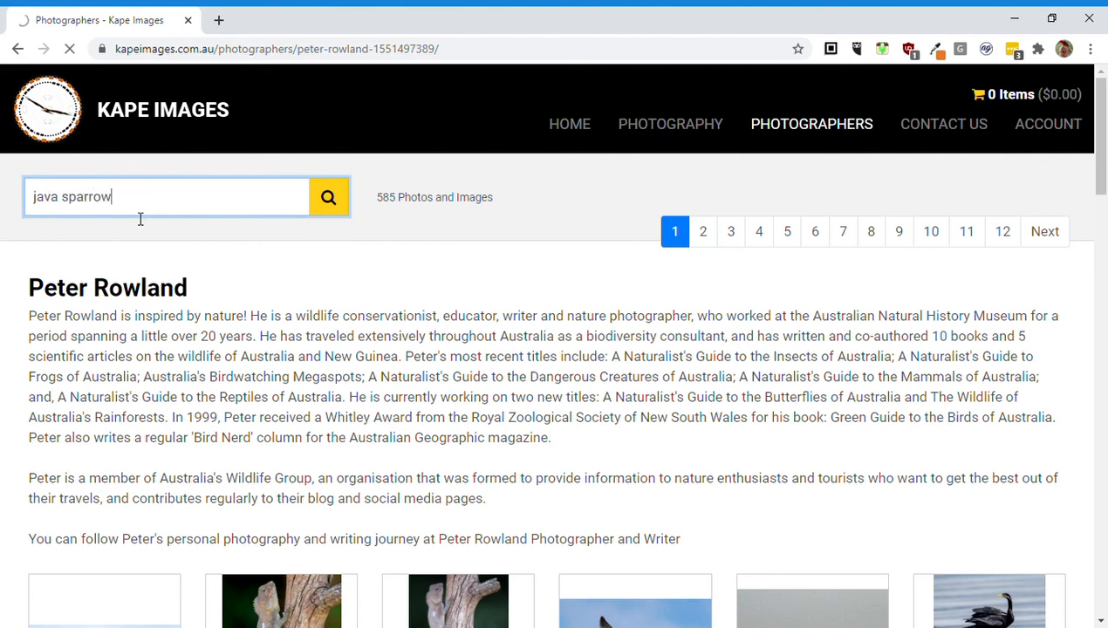
pyautogui.scroll(-5, 341, 383)
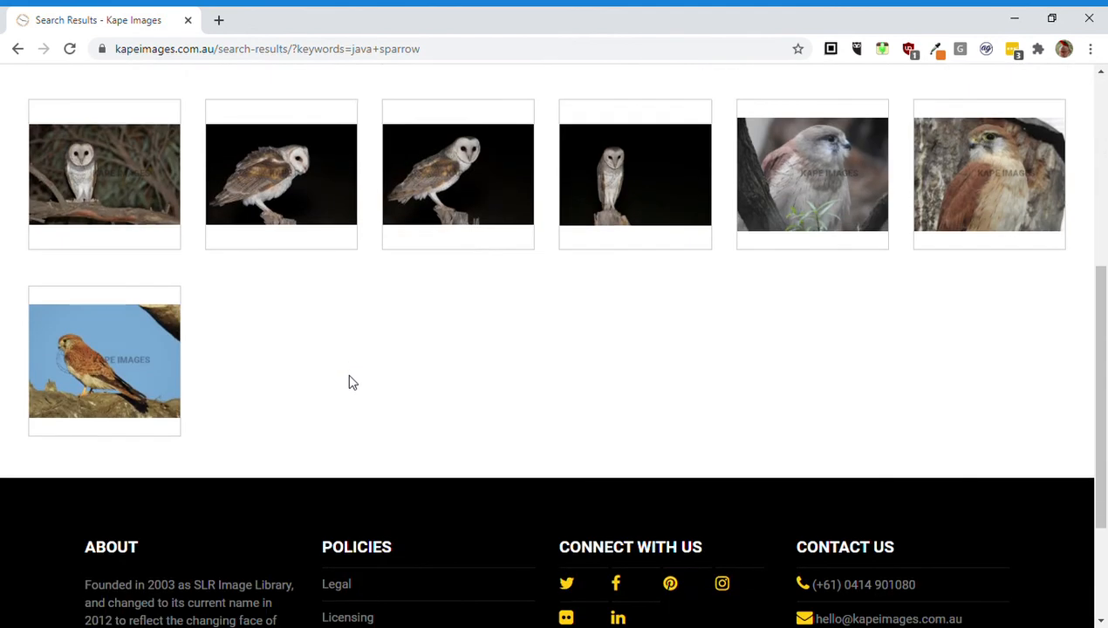
pyautogui.scroll(5, 348, 383)
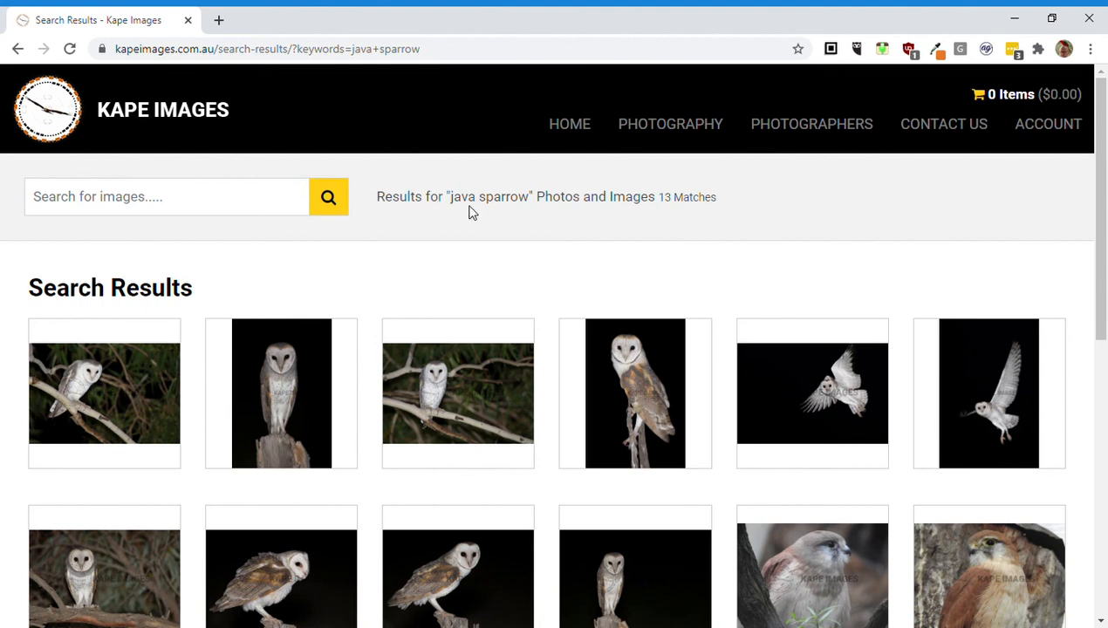
pyautogui.scroll(-2, 494, 361)
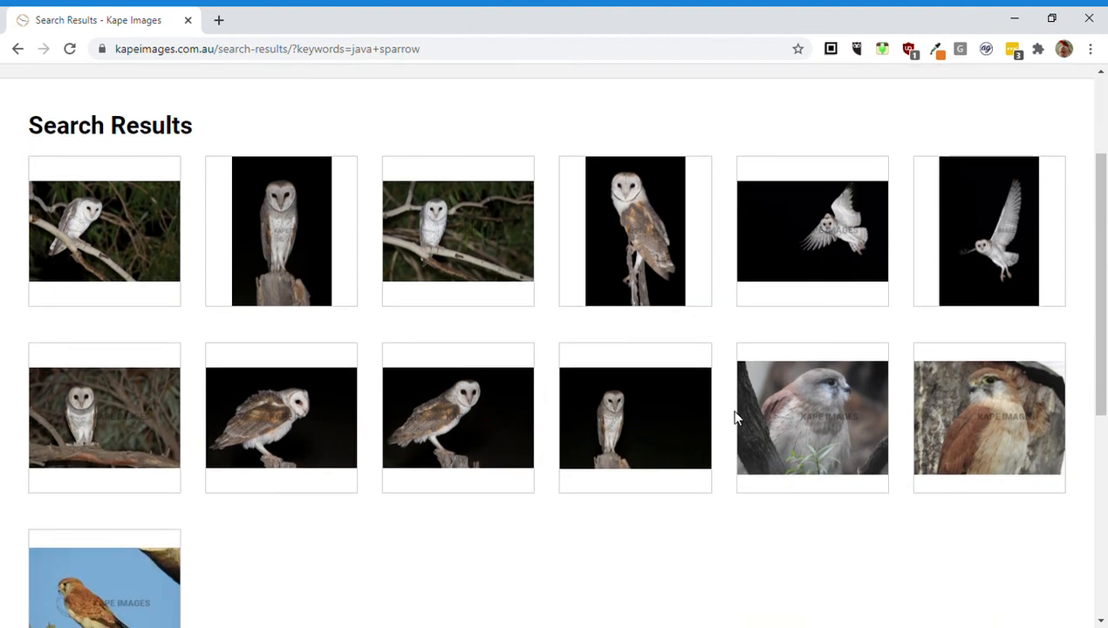
pyautogui.scroll(2, 568, 429)
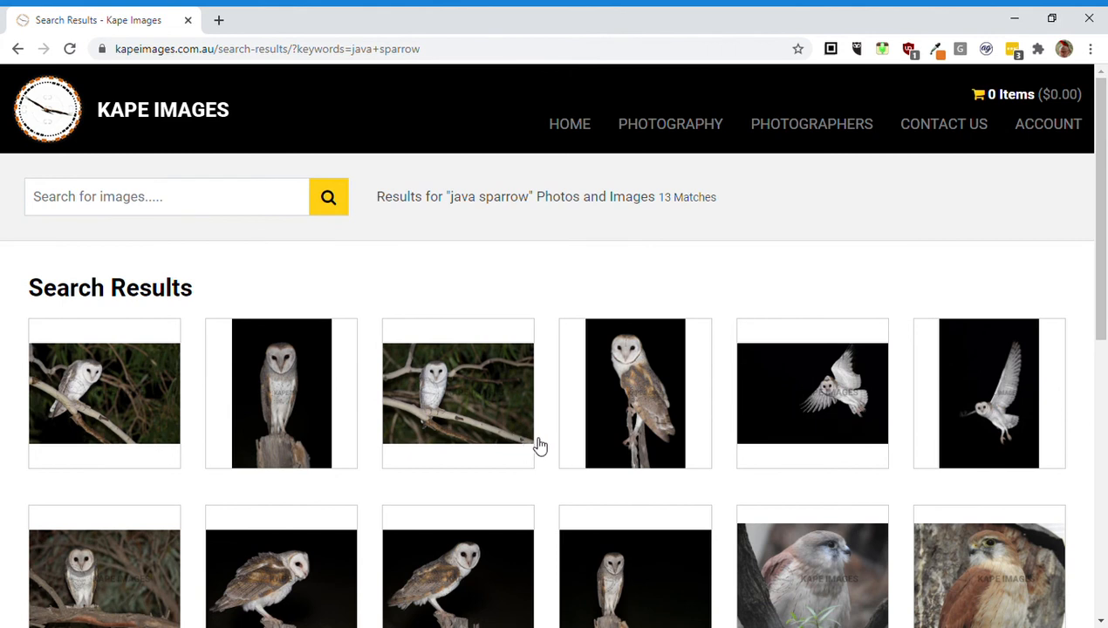